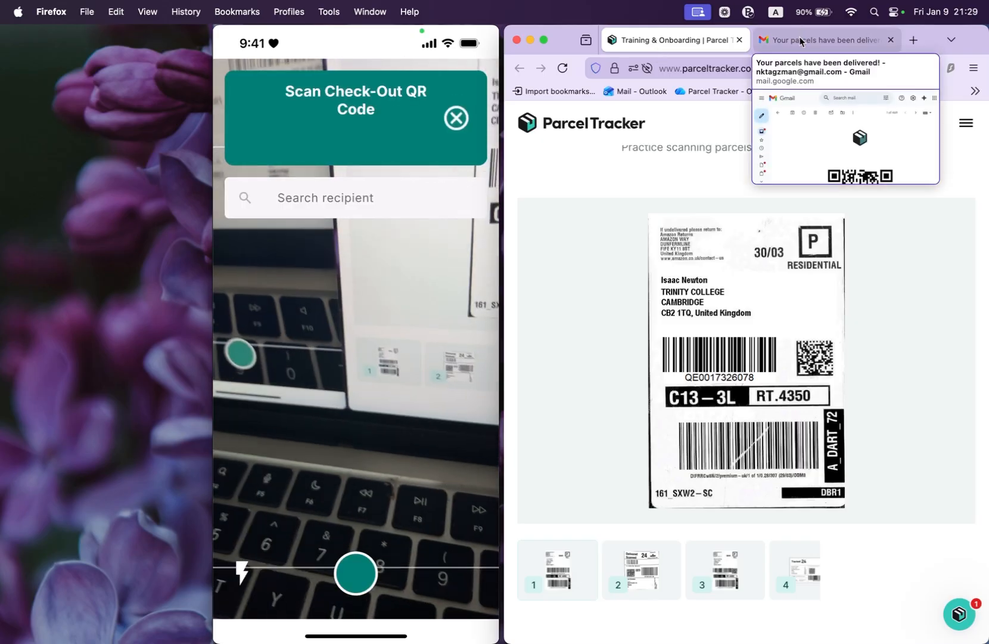
Show the parcel delivery e-mail's QR code for check-out scanning and return to the Training & Onboarding page's sample parcel label
{"action": "left_click", "coordinate": [799, 39]}
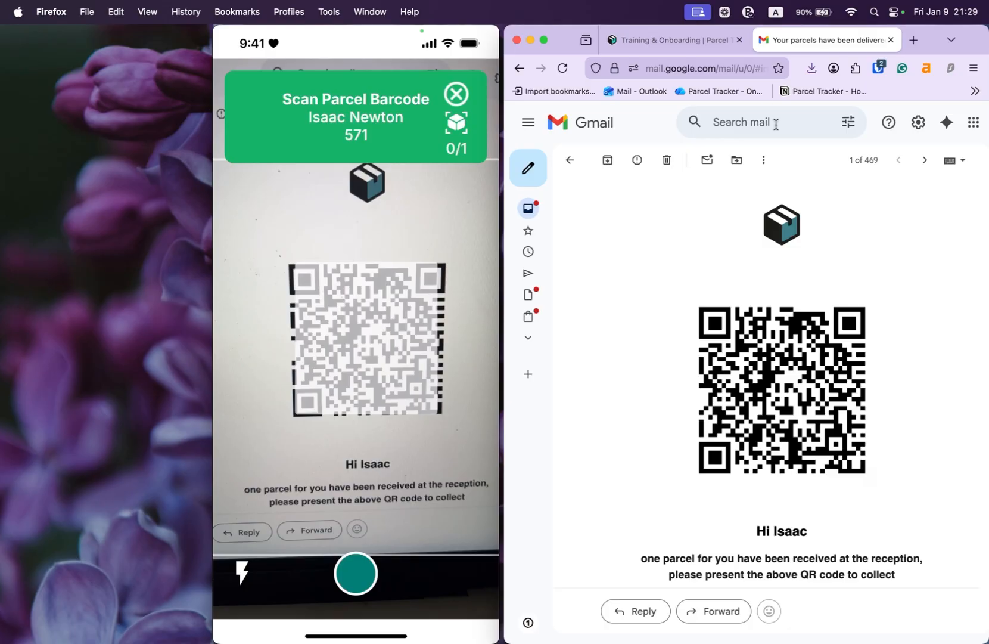
{"action": "left_click", "coordinate": [703, 47]}
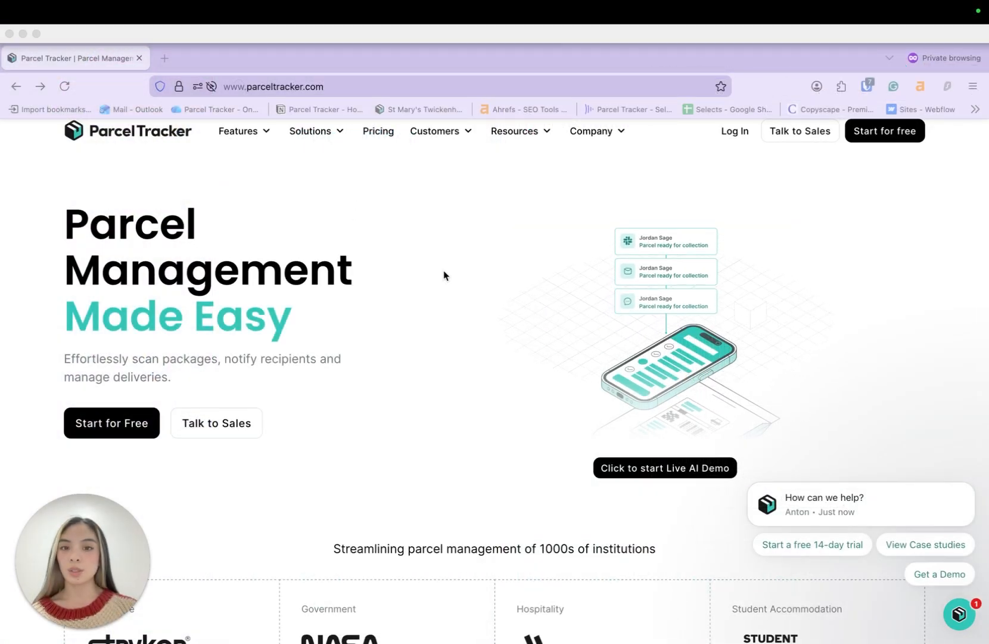
Start a free account sign-up from the Parcel Tracker website
{"action": "left_click", "coordinate": [880, 189]}
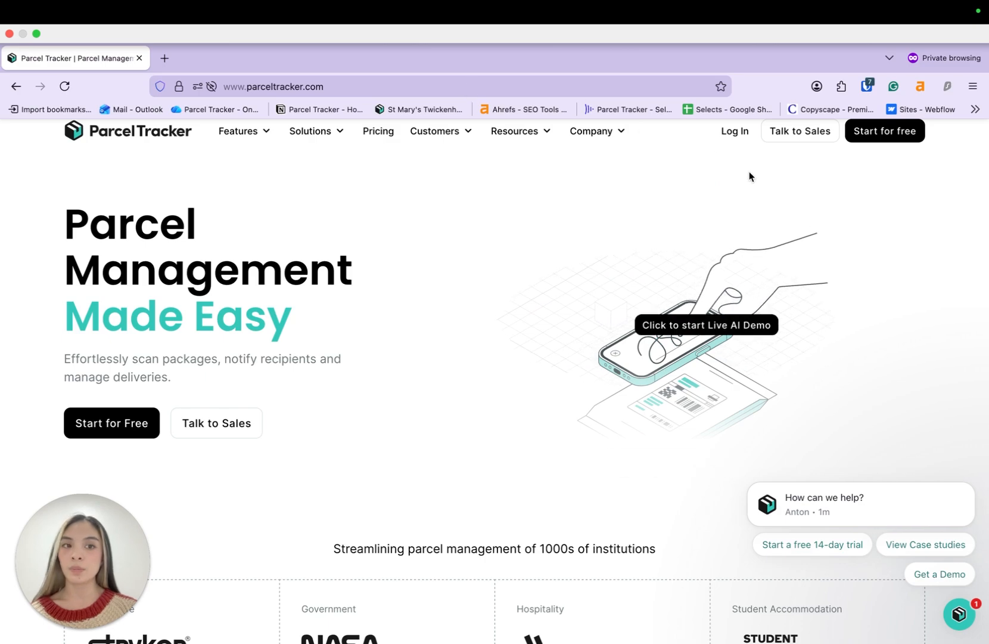
{"action": "left_click", "coordinate": [885, 130]}
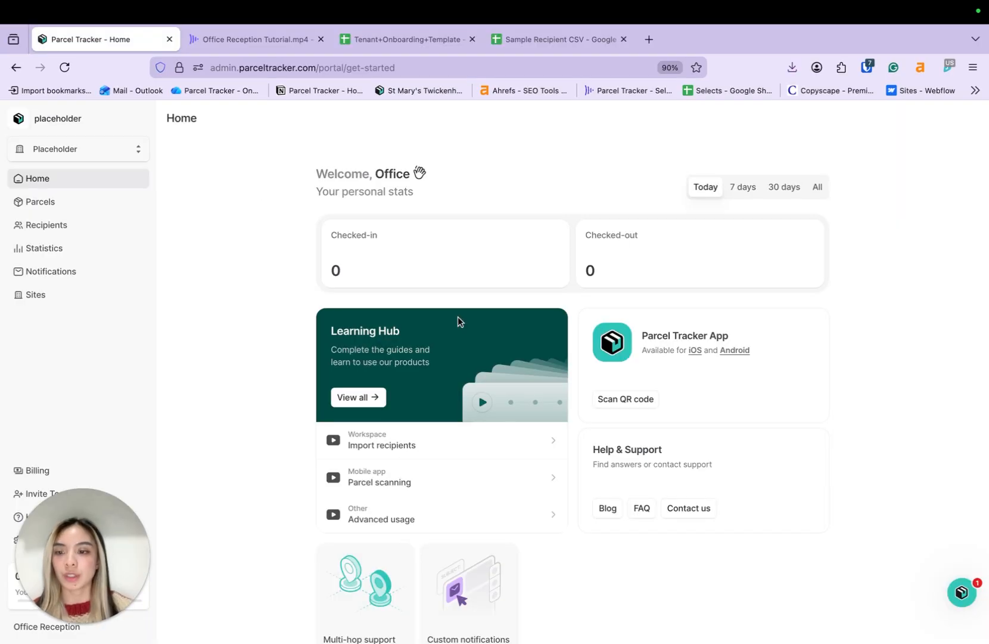
Enable the Additional Parcel Details feature in the workspace's configurator settings
{"action": "left_click_drag", "start_coordinate": [130, 561], "coordinate": [130, 409]}
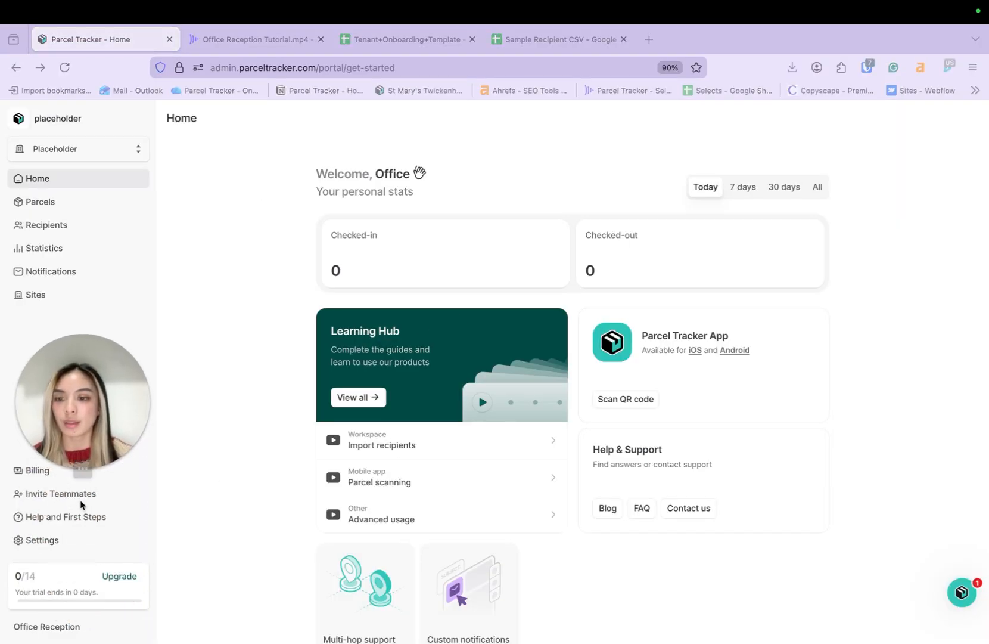
{"action": "left_click", "coordinate": [52, 540]}
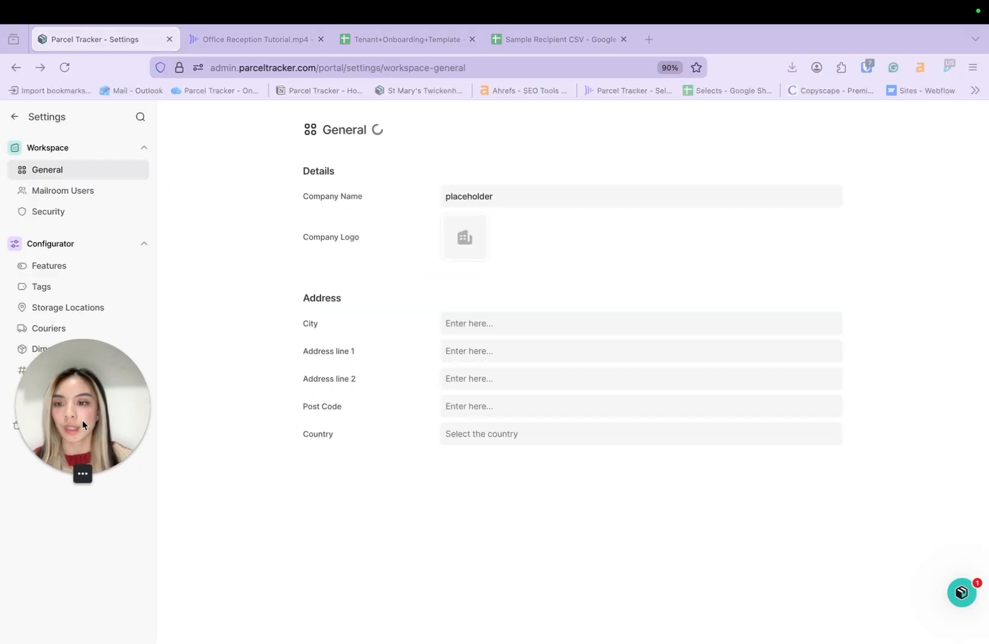
{"action": "left_click_drag", "start_coordinate": [82, 420], "coordinate": [81, 551]}
{"action": "left_click", "coordinate": [102, 270]}
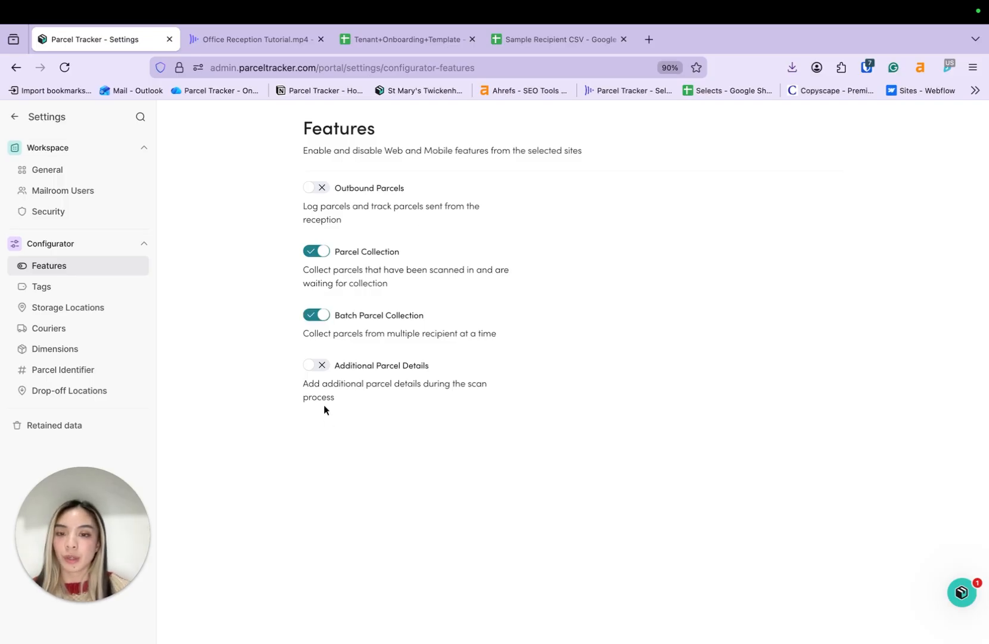
{"action": "left_click", "coordinate": [318, 365]}
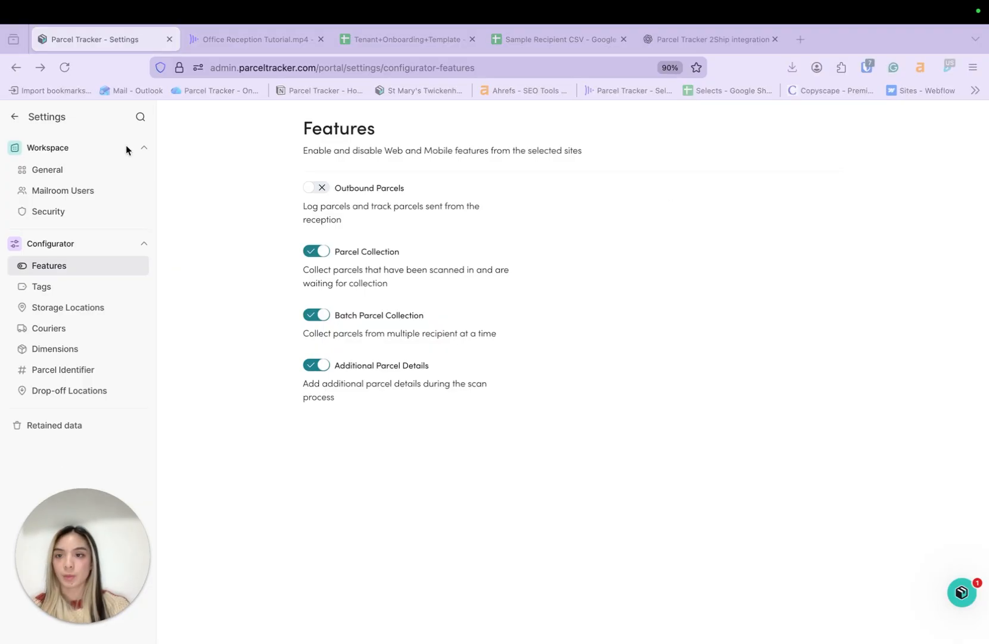
Upload "Office - Sample Recipient CSV.csv" to the recipient import, confirm permission to upload the data and proceed to column mapping
{"action": "left_click", "coordinate": [15, 118]}
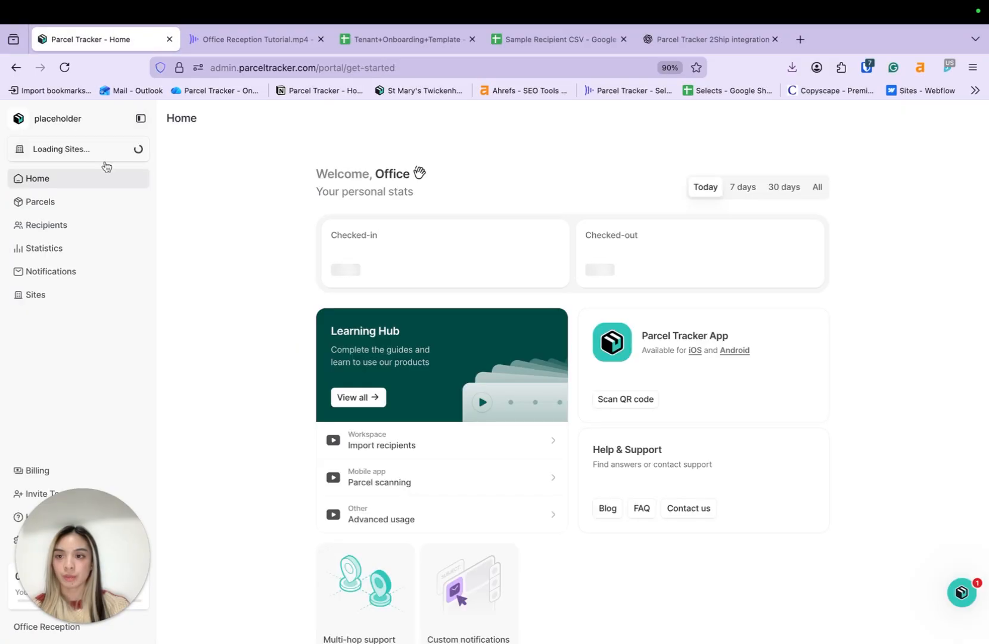
{"action": "left_click", "coordinate": [47, 225]}
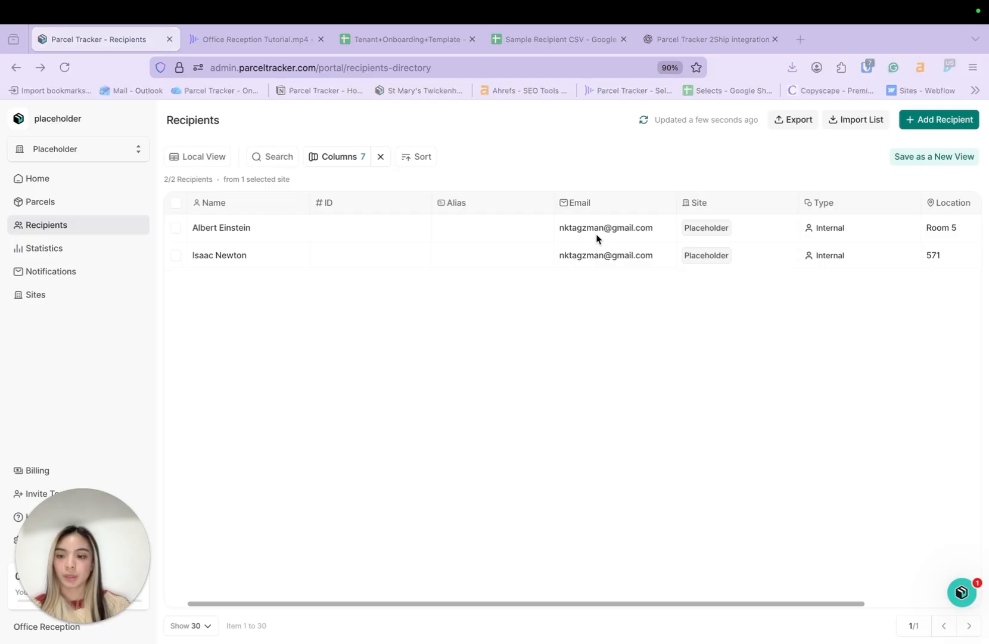
{"action": "left_click", "coordinate": [859, 120]}
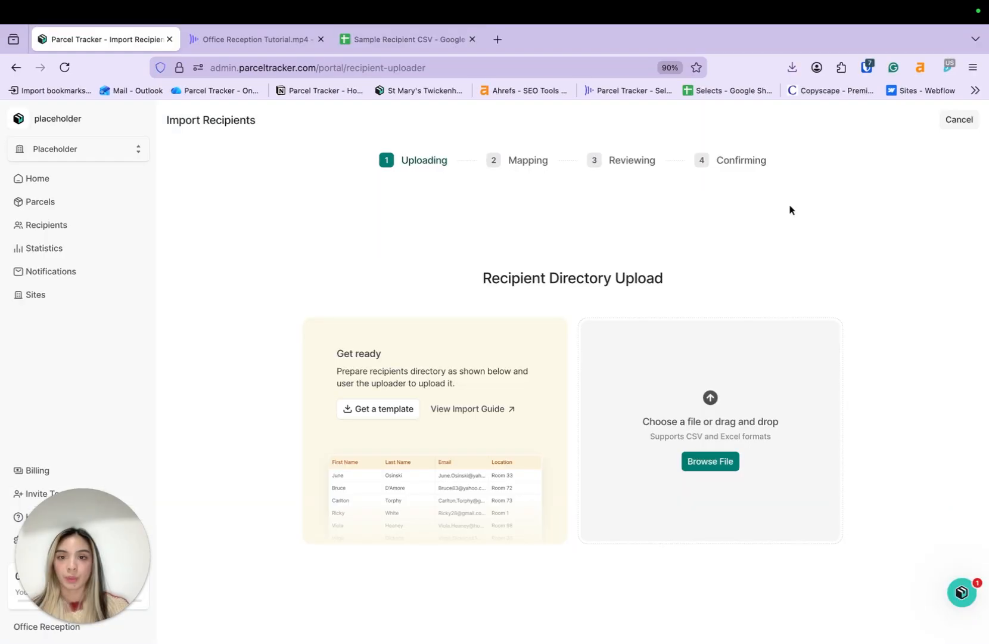
{"action": "left_click", "coordinate": [726, 465]}
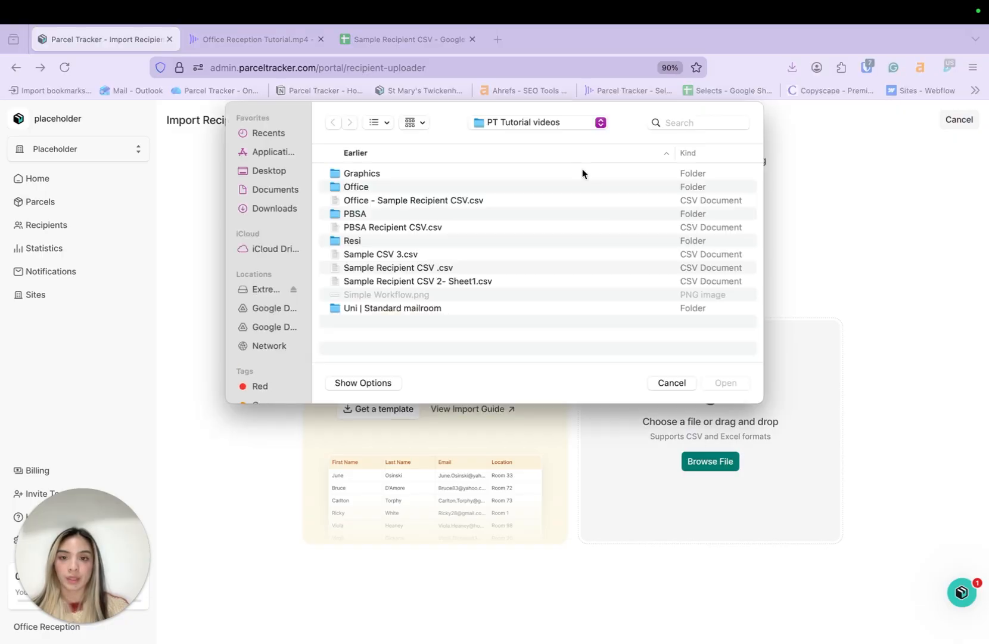
{"action": "left_click", "coordinate": [442, 203]}
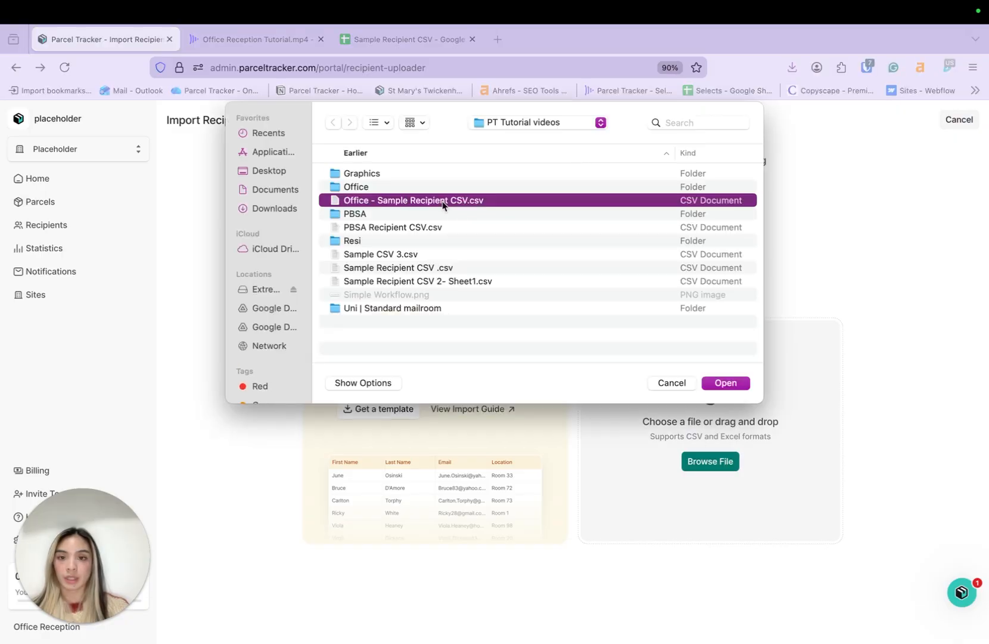
{"action": "left_click", "coordinate": [725, 383]}
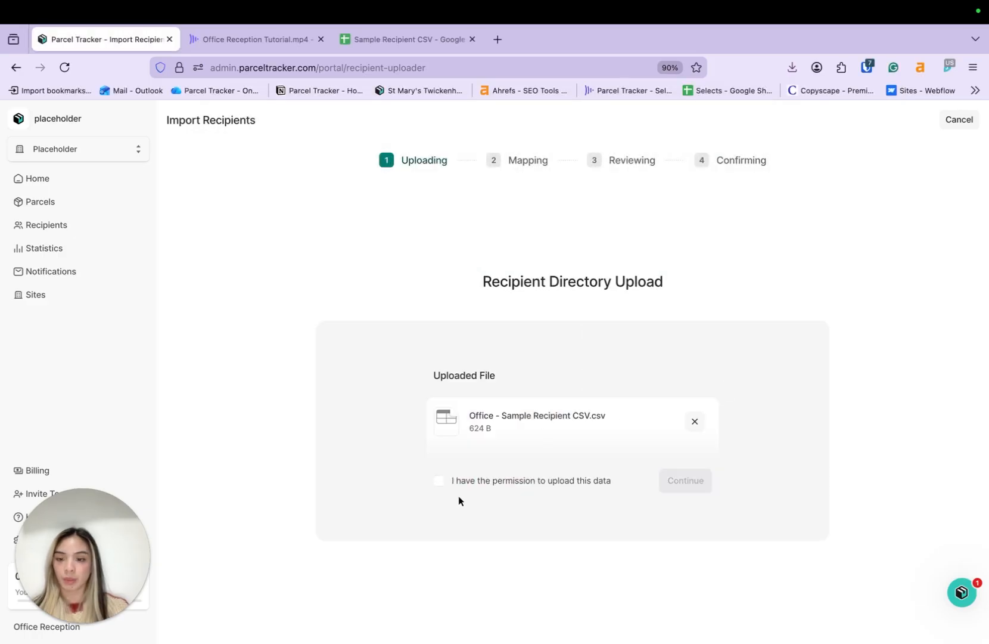
{"action": "left_click", "coordinate": [440, 480]}
{"action": "left_click", "coordinate": [703, 482]}
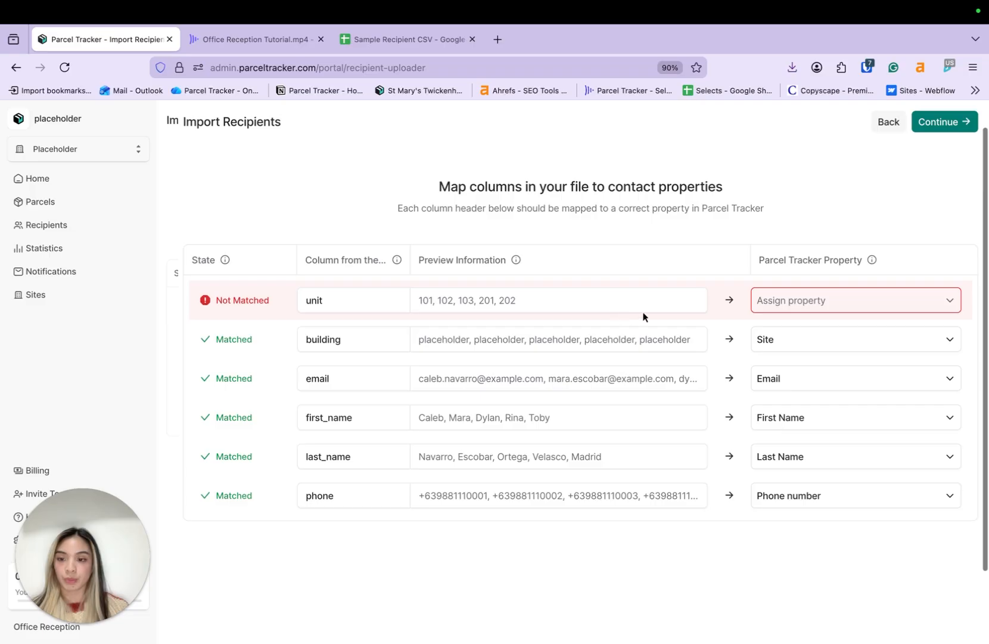
Map the file's unit column to the Location property and proceed to the data review
{"action": "left_click", "coordinate": [812, 303]}
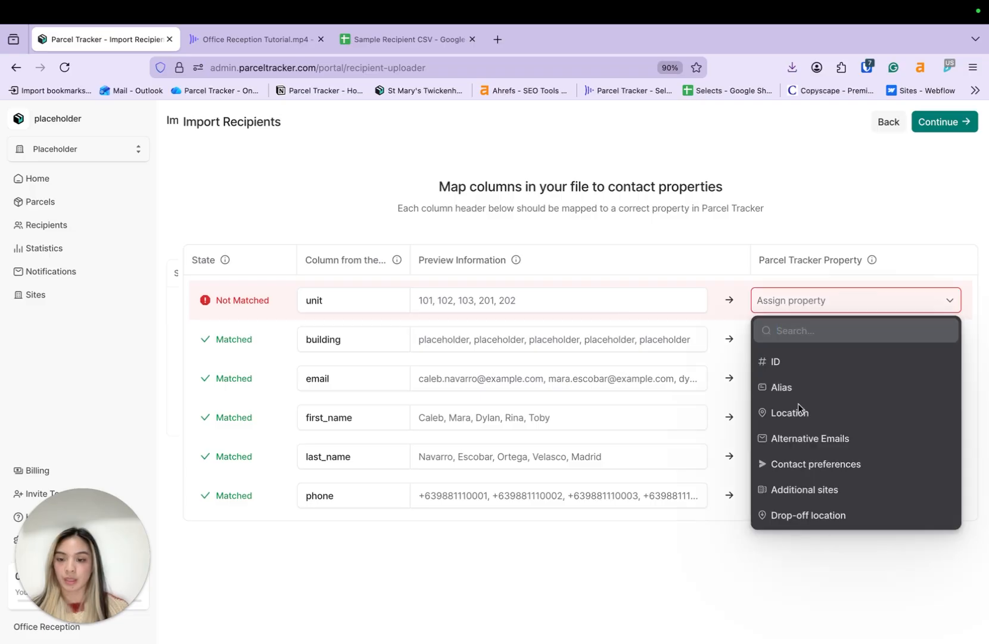
{"action": "left_click", "coordinate": [781, 412]}
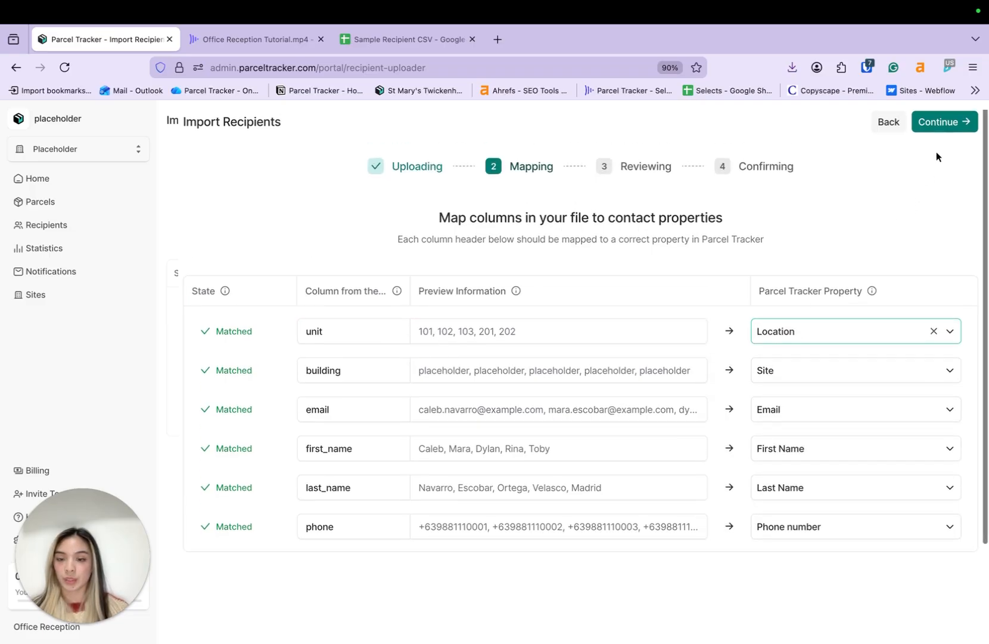
{"action": "left_click", "coordinate": [948, 122]}
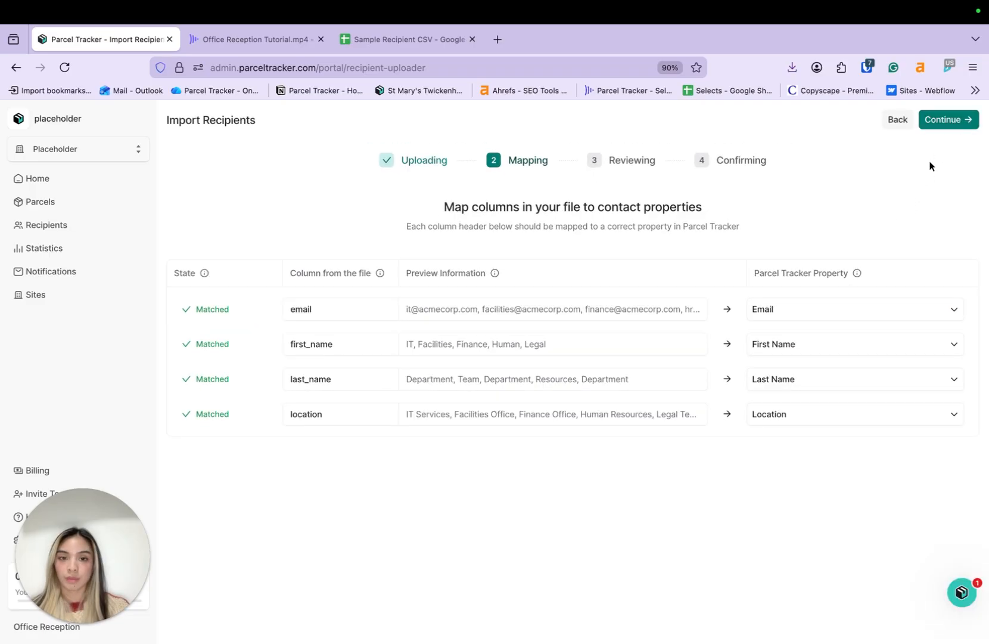
{"action": "left_click", "coordinate": [954, 121]}
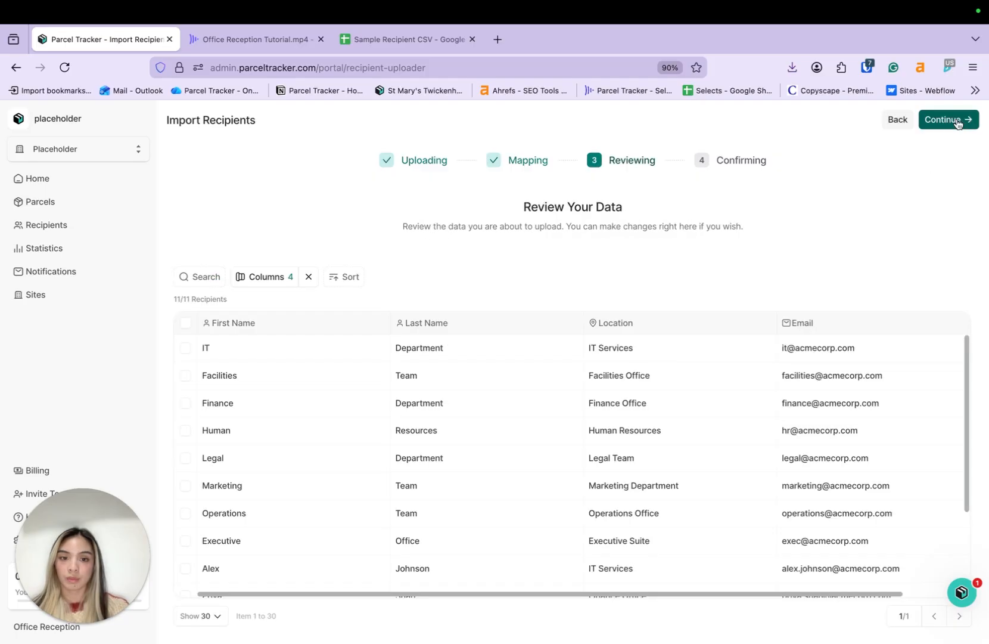
Review the imported recipient rows and upload them to the recipient directory
{"action": "scroll", "coordinate": [811, 458], "scroll_direction": "down", "scroll_amount": 2}
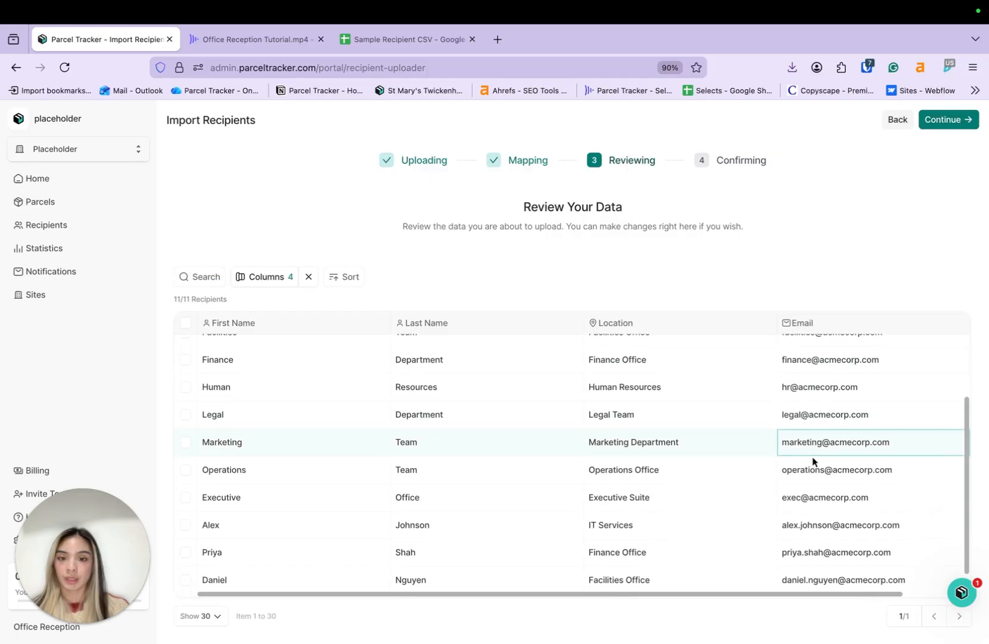
{"action": "scroll", "coordinate": [743, 420], "scroll_direction": "up", "scroll_amount": 2}
{"action": "left_click", "coordinate": [957, 120]}
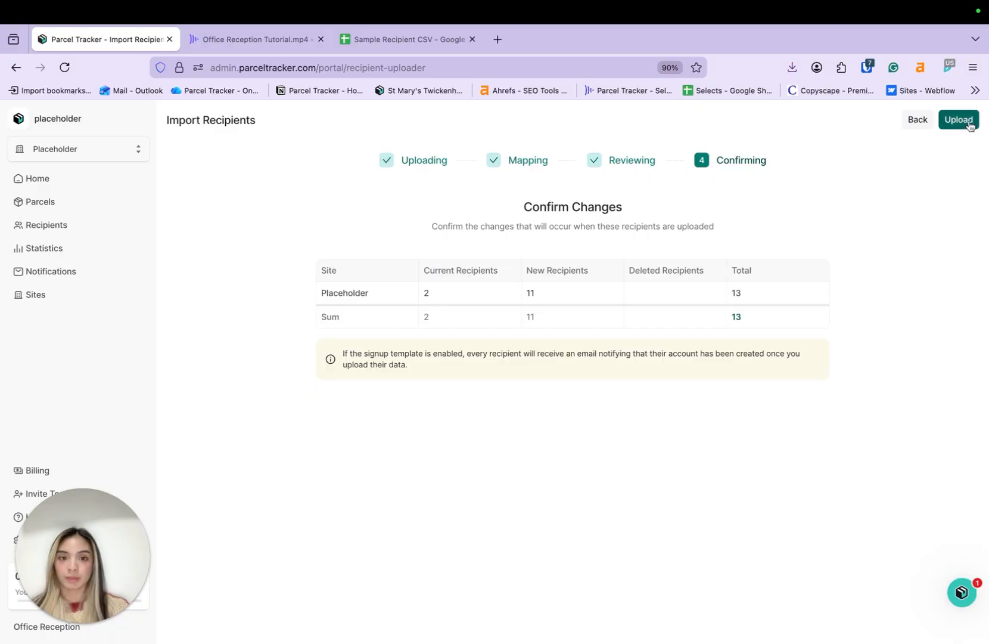
{"action": "left_click", "coordinate": [958, 120]}
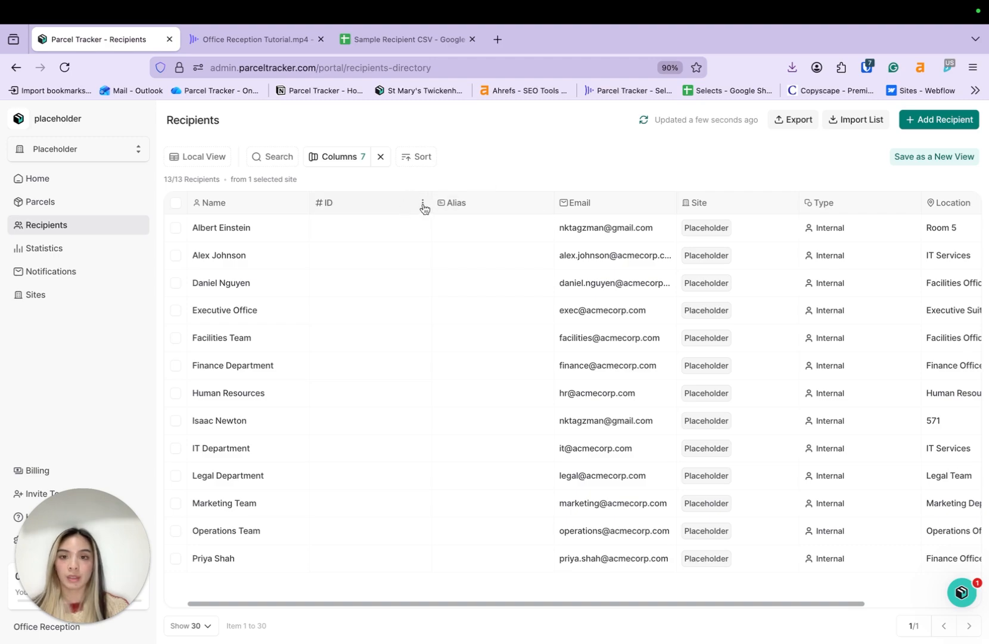
Hide the ID and Alias columns in the Recipients table
{"action": "left_click", "coordinate": [422, 203]}
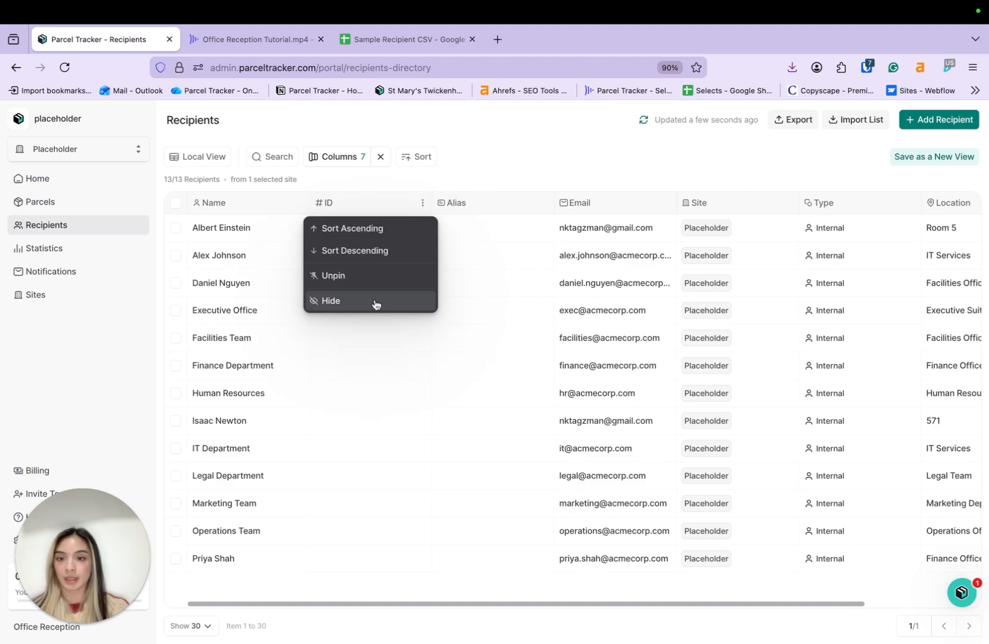
{"action": "left_click", "coordinate": [376, 300]}
{"action": "left_click", "coordinate": [425, 203]}
{"action": "left_click", "coordinate": [411, 367]}
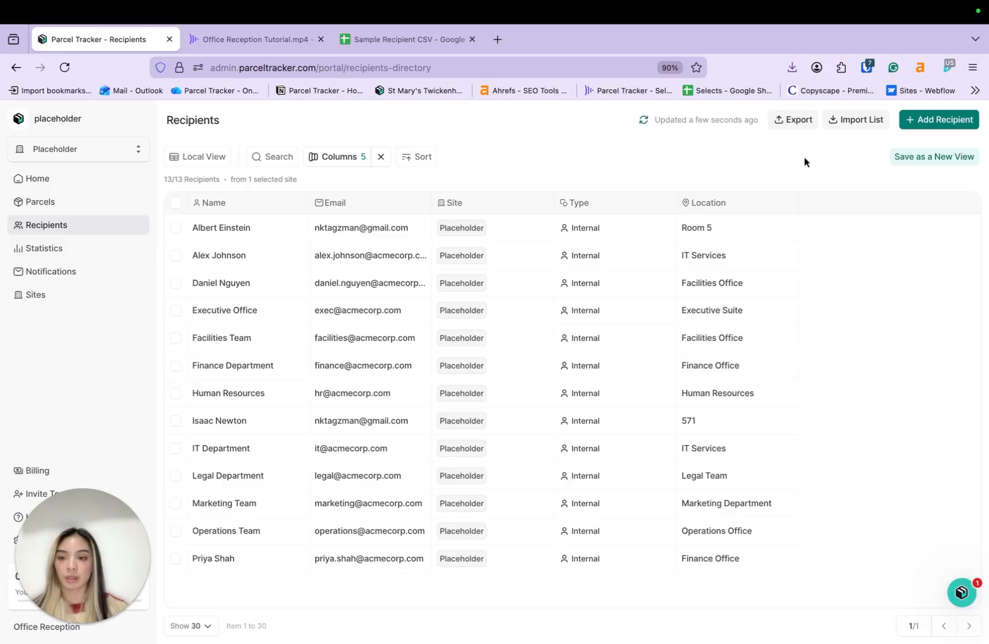
Start a new recipient and enter the recipient's e-mail address, first name and last name
{"action": "left_click", "coordinate": [934, 121]}
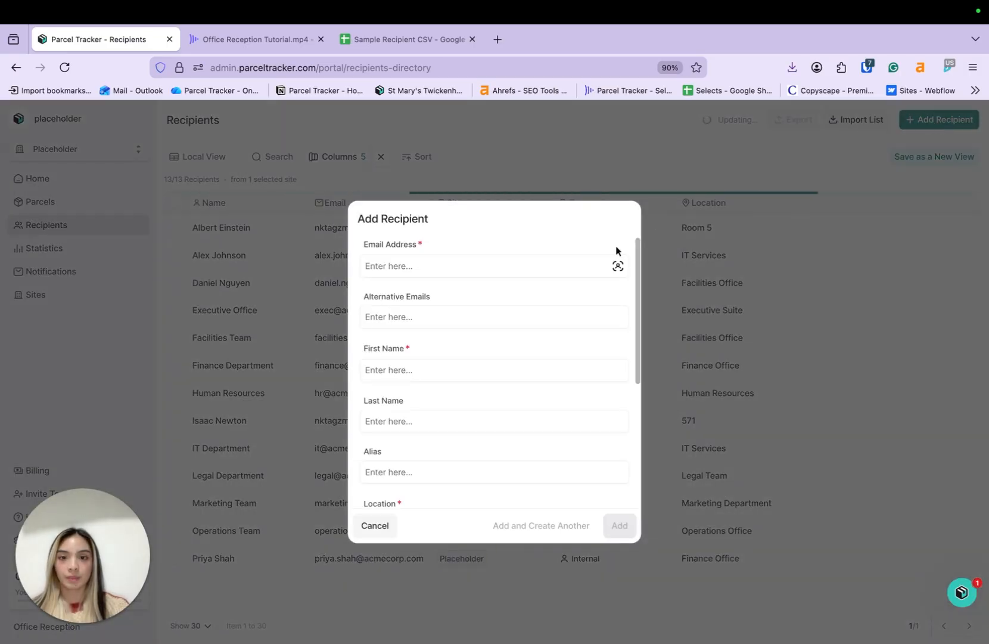
{"action": "left_click", "coordinate": [481, 258]}
{"action": "type", "text": "nikita@example.com"}
{"action": "key", "text": "Tab"}
{"action": "key", "text": "Tab"}
{"action": "type", "text": "Nikita"}
{"action": "key", "text": "Tab"}
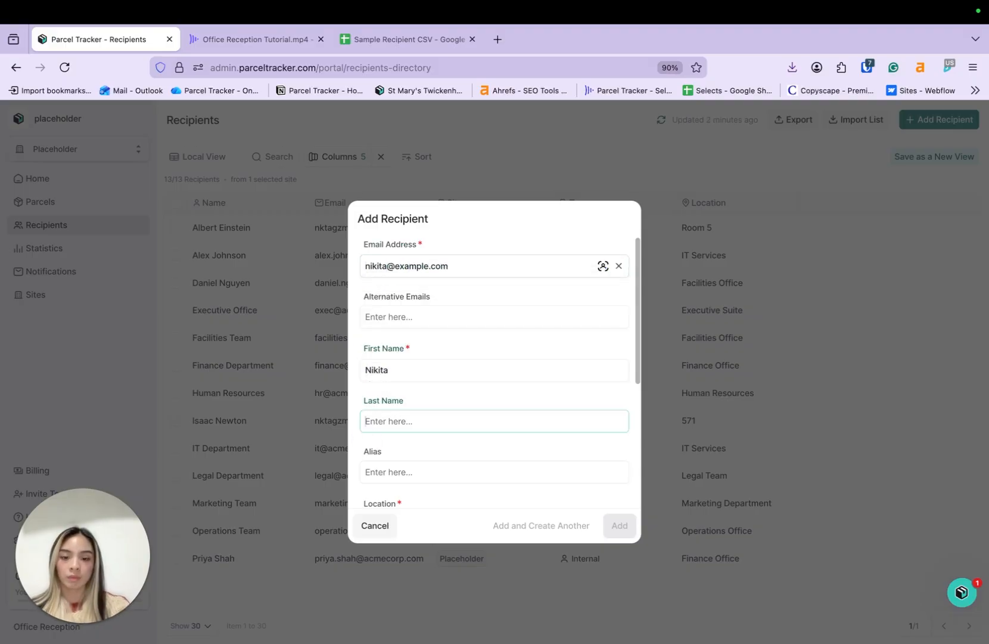
{"action": "type", "text": "Example"}
Set the new recipient's location to Marketing Department and add the recipient to the directory
{"action": "scroll", "coordinate": [441, 331], "scroll_direction": "down", "scroll_amount": 3}
{"action": "left_click", "coordinate": [441, 337]}
{"action": "type", "text": "Marketing Department"}
{"action": "scroll", "coordinate": [469, 393], "scroll_direction": "down", "scroll_amount": 1}
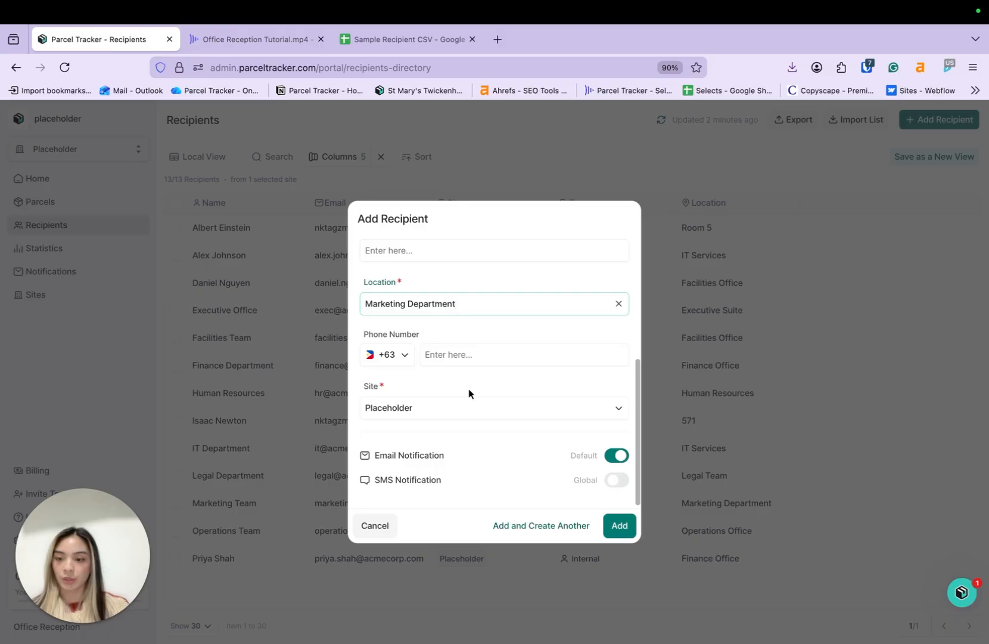
{"action": "left_click", "coordinate": [630, 525]}
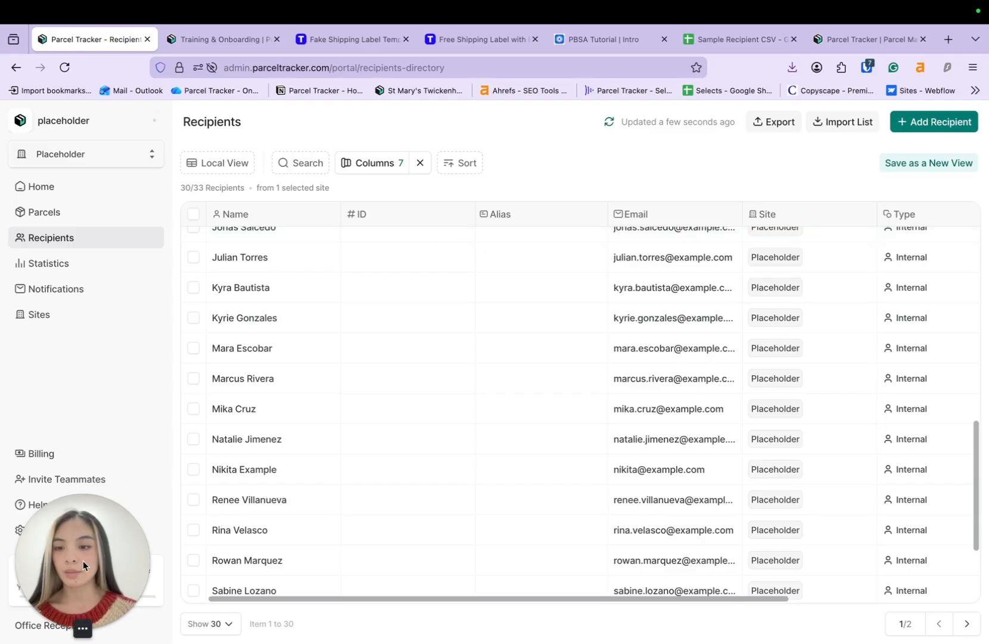
Go to the workspace's Mailroom Users settings and open a new user invitation
{"action": "left_click_drag", "start_coordinate": [82, 560], "coordinate": [66, 381]}
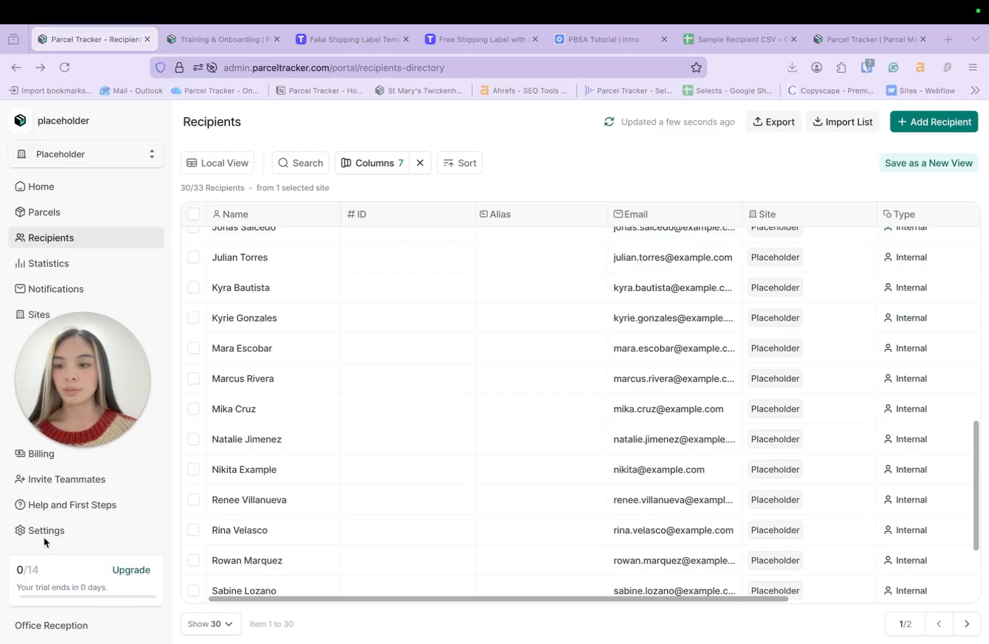
{"action": "left_click", "coordinate": [58, 531]}
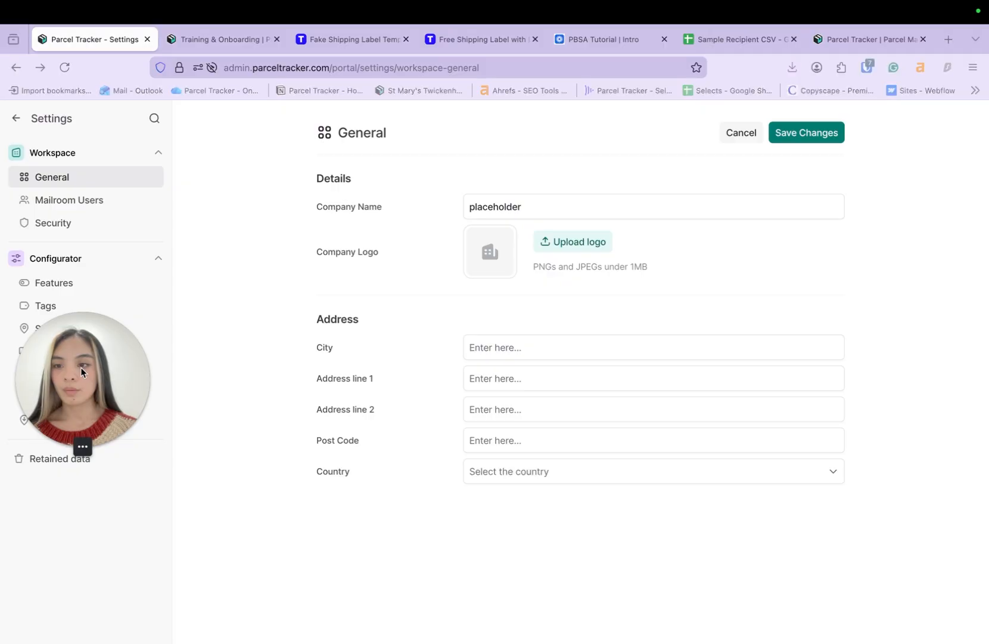
{"action": "left_click_drag", "start_coordinate": [80, 367], "coordinate": [80, 534]}
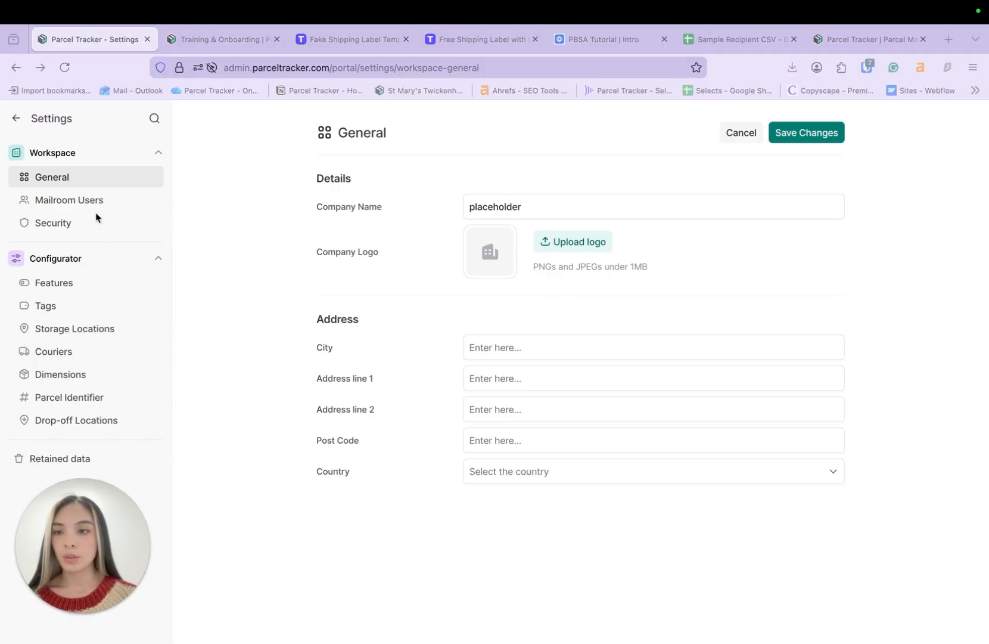
{"action": "left_click", "coordinate": [113, 204]}
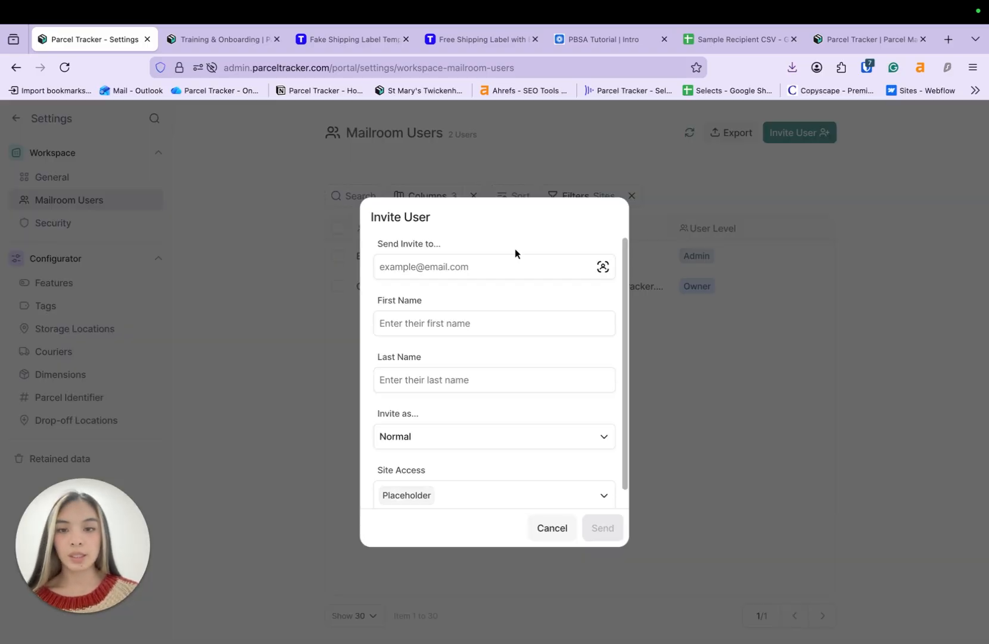
Fill in the invitee's e-mail address, first name and last name in the user invitation
{"action": "left_click", "coordinate": [514, 265]}
{"action": "type", "text": "example@example5.com"}
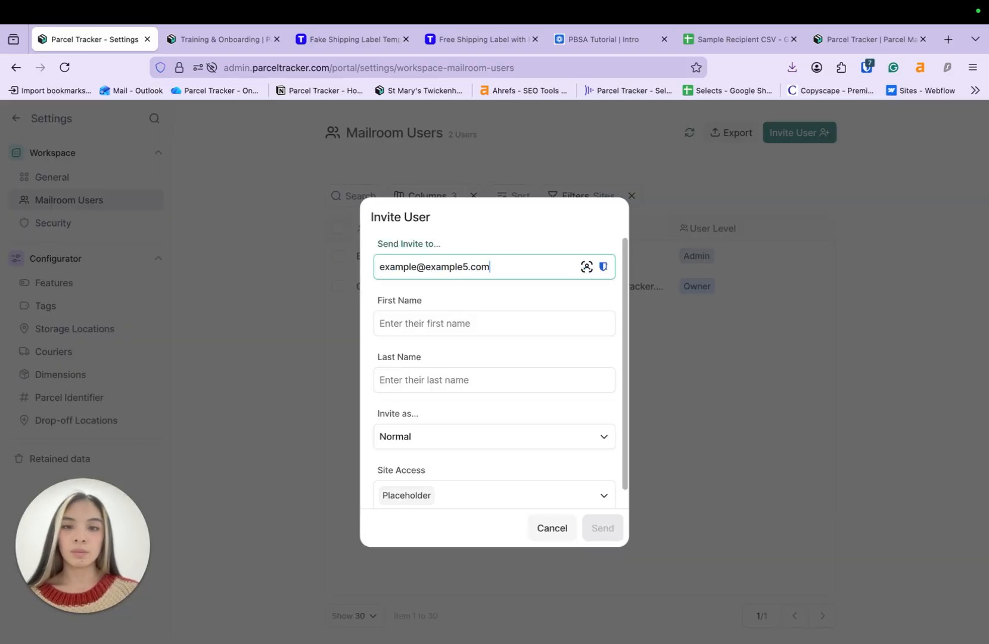
{"action": "left_click", "coordinate": [487, 330]}
{"action": "type", "text": "Example"}
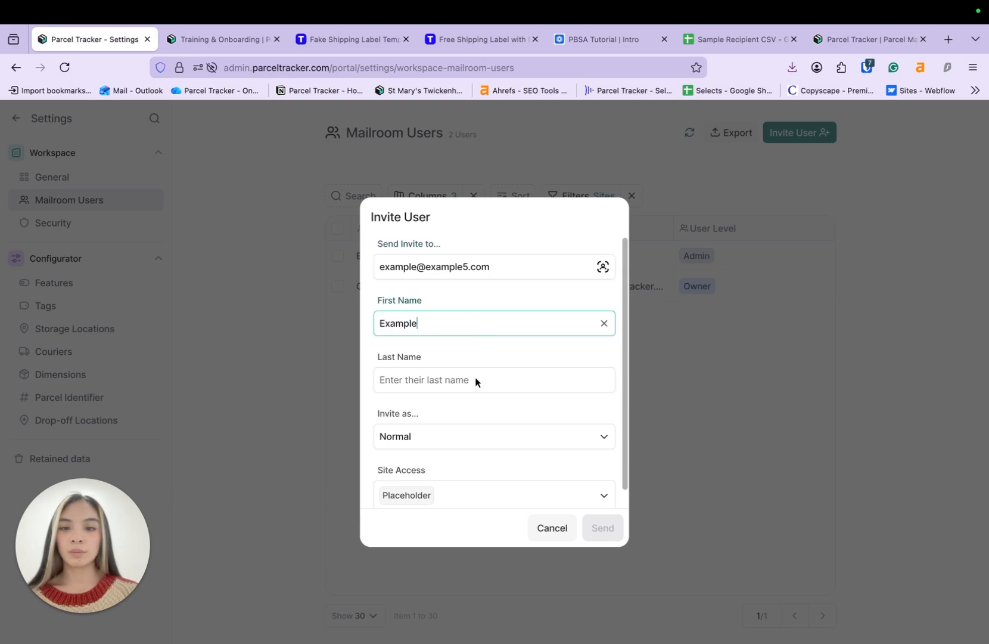
{"action": "left_click", "coordinate": [471, 384]}
{"action": "type", "text": "User"}
Review the available user levels, keep Normal for the invitee, and send the invitation
{"action": "scroll", "coordinate": [507, 369], "scroll_direction": "down", "scroll_amount": 1}
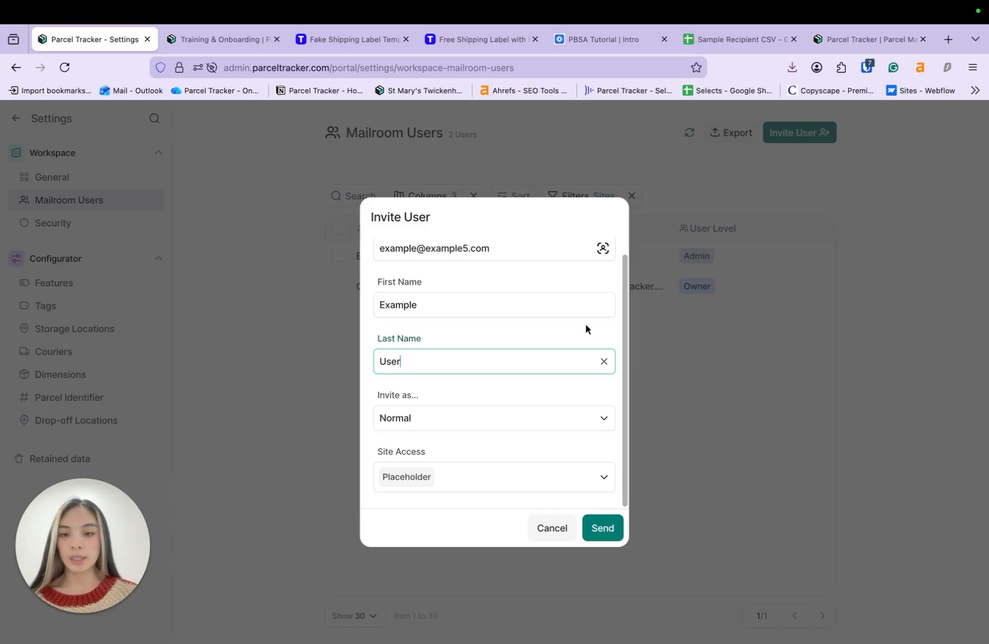
{"action": "left_click", "coordinate": [603, 419]}
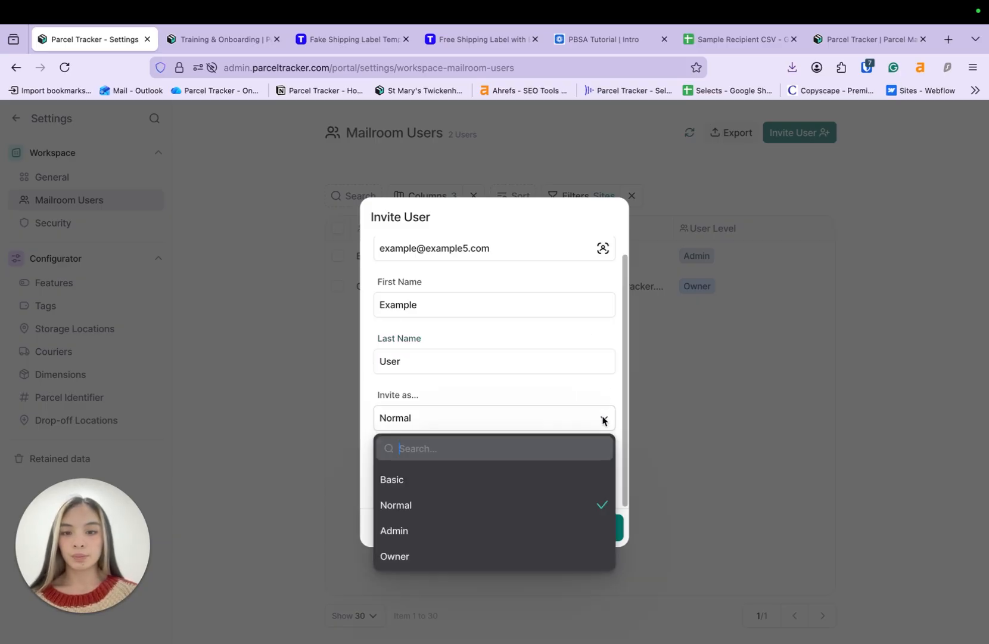
{"action": "left_click", "coordinate": [602, 411]}
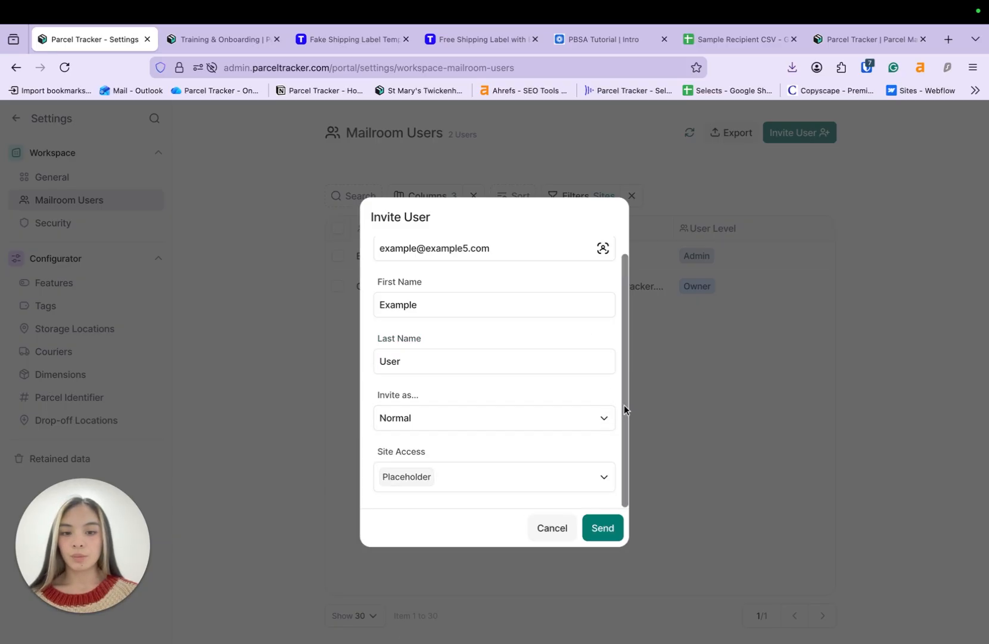
{"action": "left_click", "coordinate": [614, 527]}
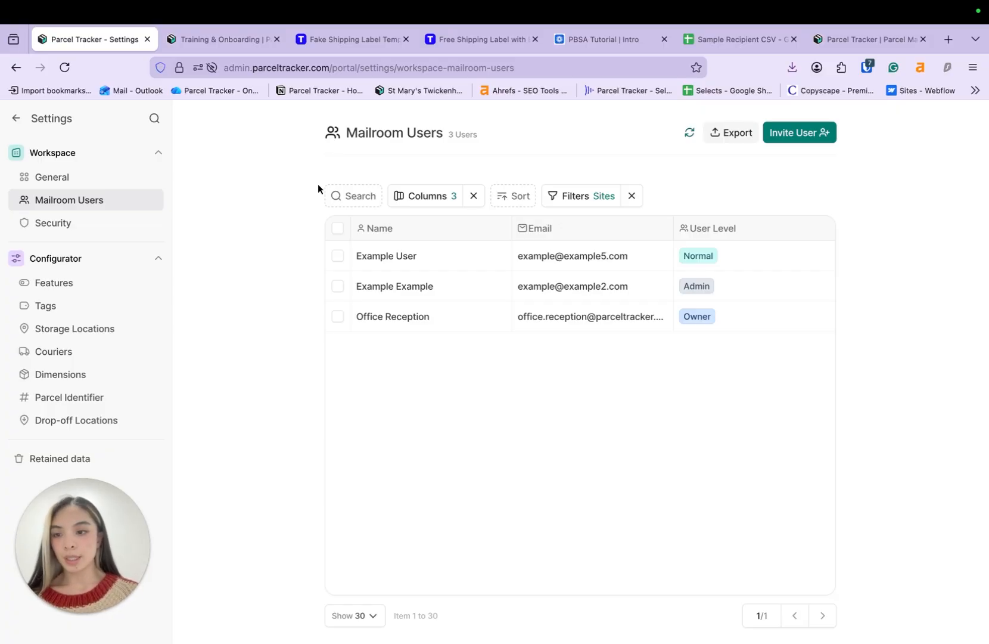
Go to the Tags settings and add a tag named Fragile with the default yellow background
{"action": "left_click", "coordinate": [69, 310]}
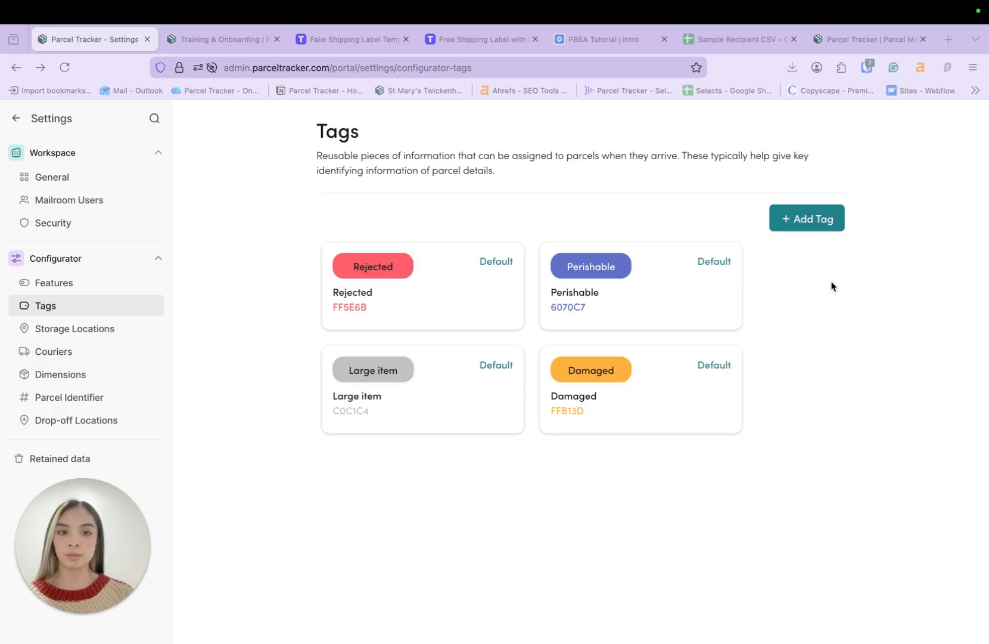
{"action": "left_click", "coordinate": [799, 223]}
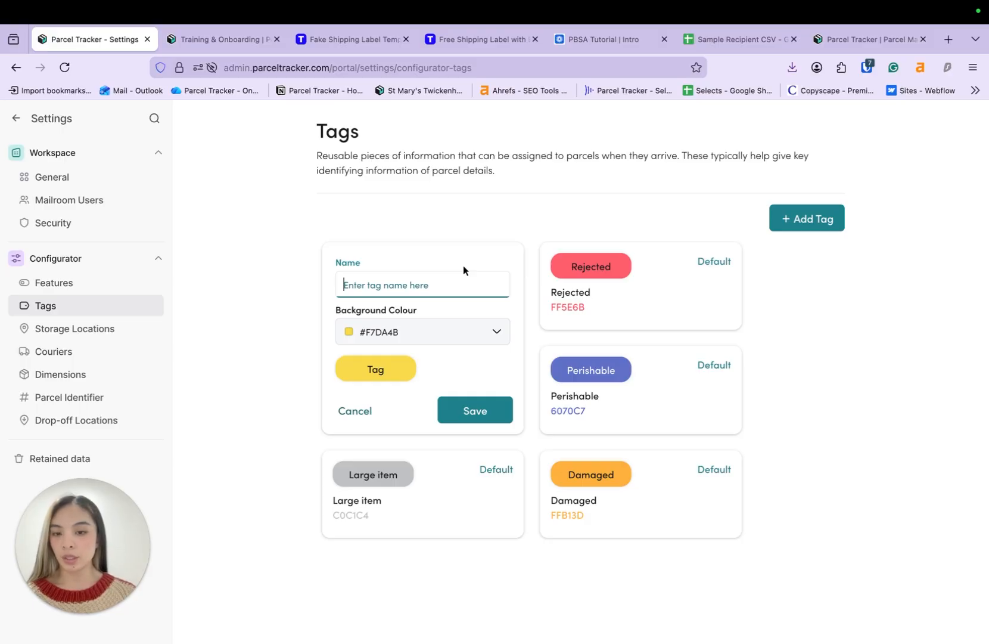
{"action": "type", "text": "Fragile"}
{"action": "left_click", "coordinate": [475, 410]}
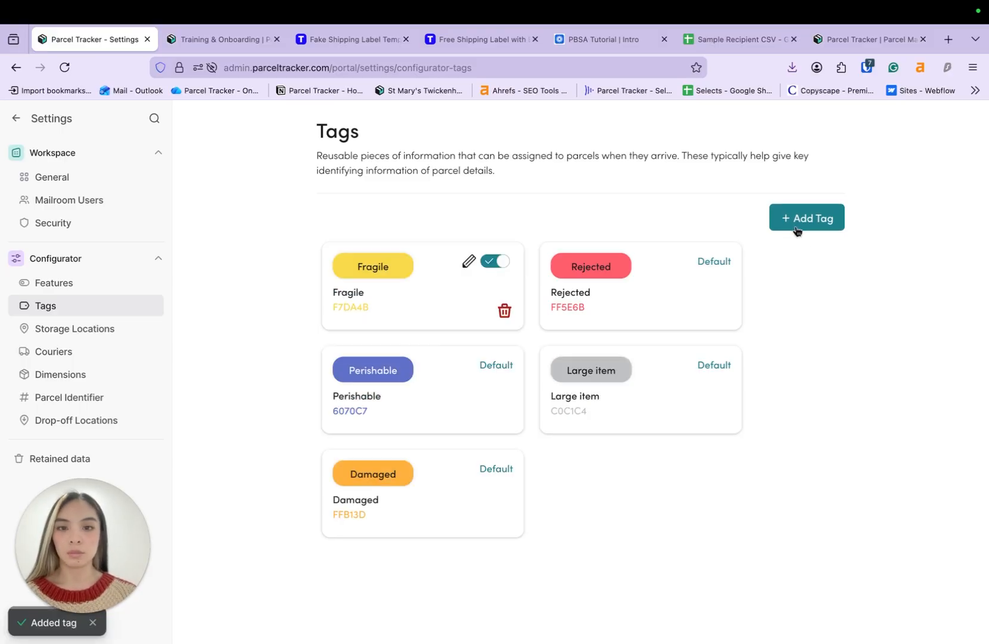
Add a tag named Accounting with the blue background colour 6092C0
{"action": "left_click", "coordinate": [796, 226]}
{"action": "type", "text": "Accounting"}
{"action": "left_click", "coordinate": [423, 332]}
{"action": "left_click", "coordinate": [369, 495]}
{"action": "left_click", "coordinate": [475, 410]}
Add a tag named Dev with the brown background colour AA6556
{"action": "left_click", "coordinate": [798, 223]}
{"action": "type", "text": "Dev"}
{"action": "left_click", "coordinate": [422, 332]}
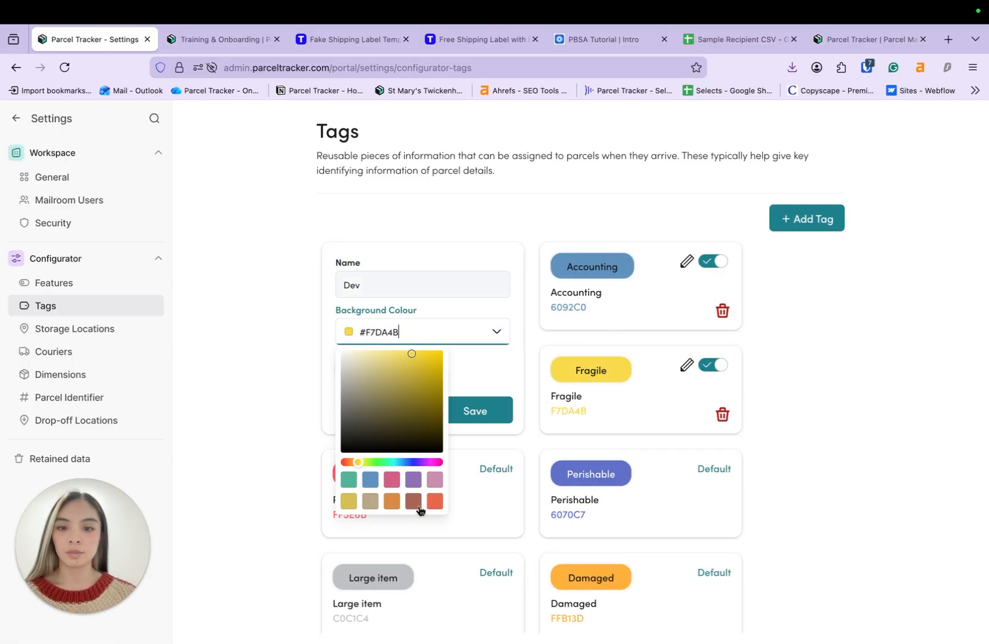
{"action": "left_click", "coordinate": [414, 502]}
{"action": "left_click", "coordinate": [475, 410]}
Add a tag named Marketing with the pink background colour CA8EAE
{"action": "left_click", "coordinate": [796, 226]}
{"action": "type", "text": "Marketing"}
{"action": "left_click", "coordinate": [422, 332]}
{"action": "left_click", "coordinate": [437, 484]}
{"action": "left_click", "coordinate": [475, 410]}
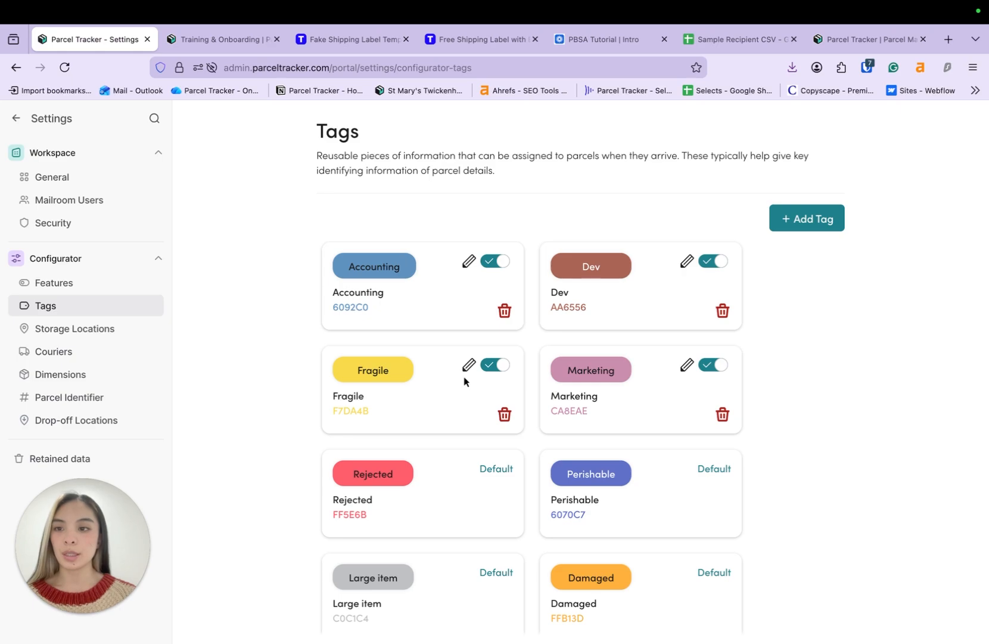
Leave the settings for the notification configuration and open the default delivery template for editing, with the page shown at 80%
{"action": "left_click", "coordinate": [14, 119]}
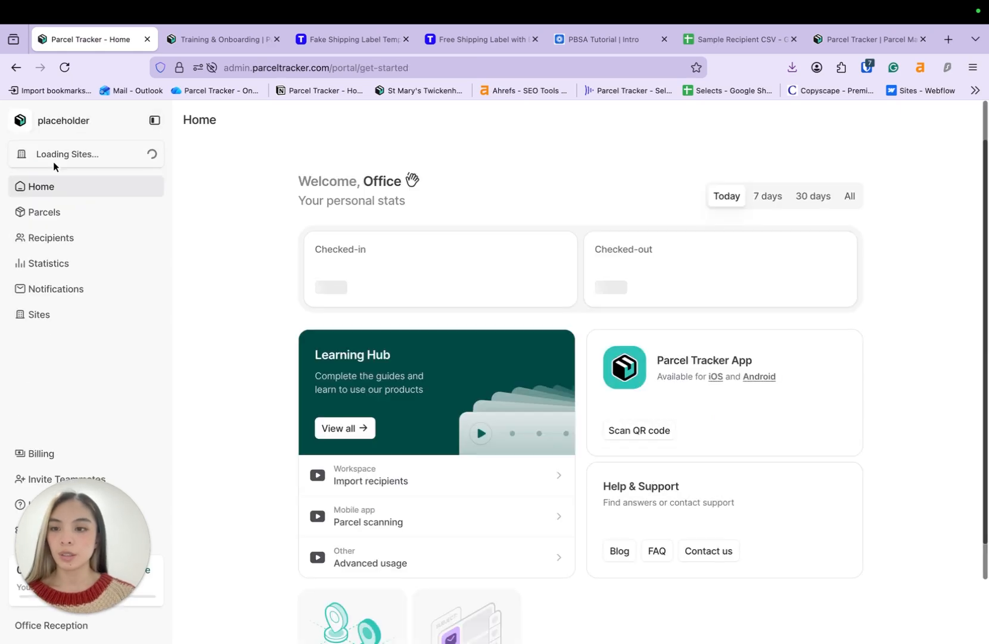
{"action": "left_click", "coordinate": [100, 296]}
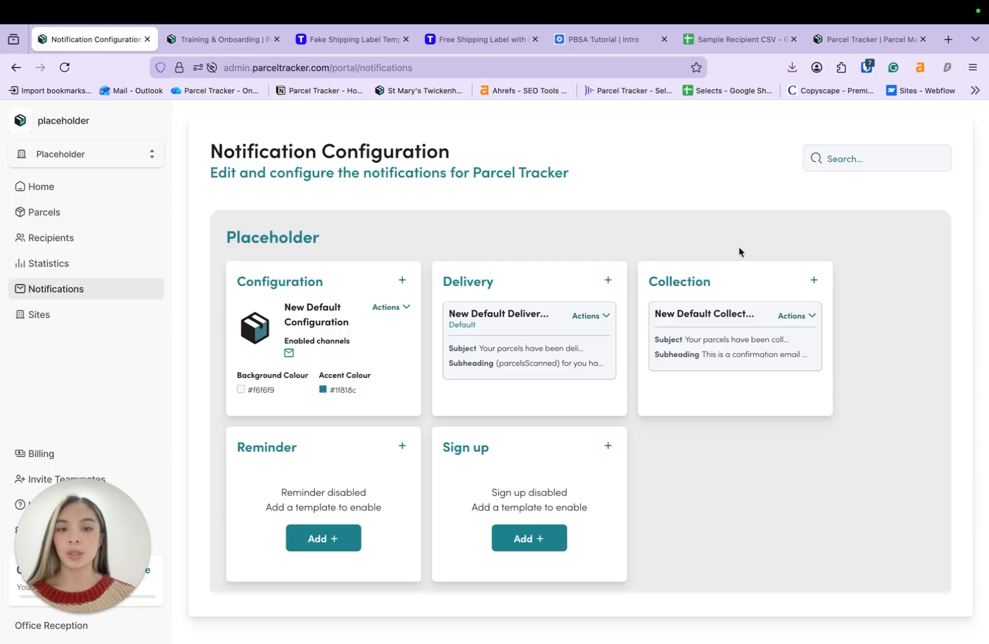
{"action": "left_click", "coordinate": [592, 321]}
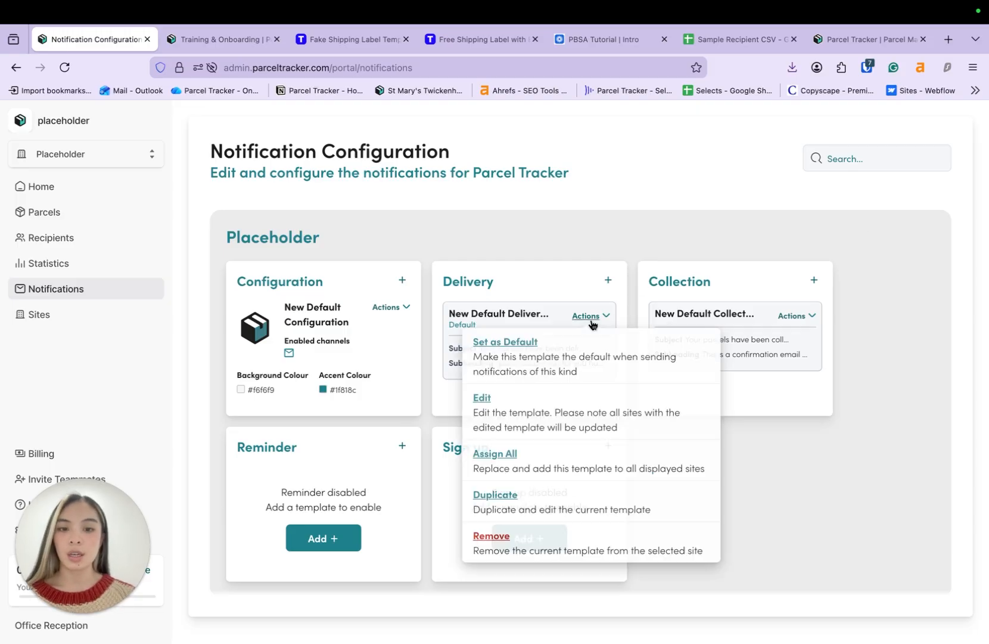
{"action": "left_click", "coordinate": [557, 405]}
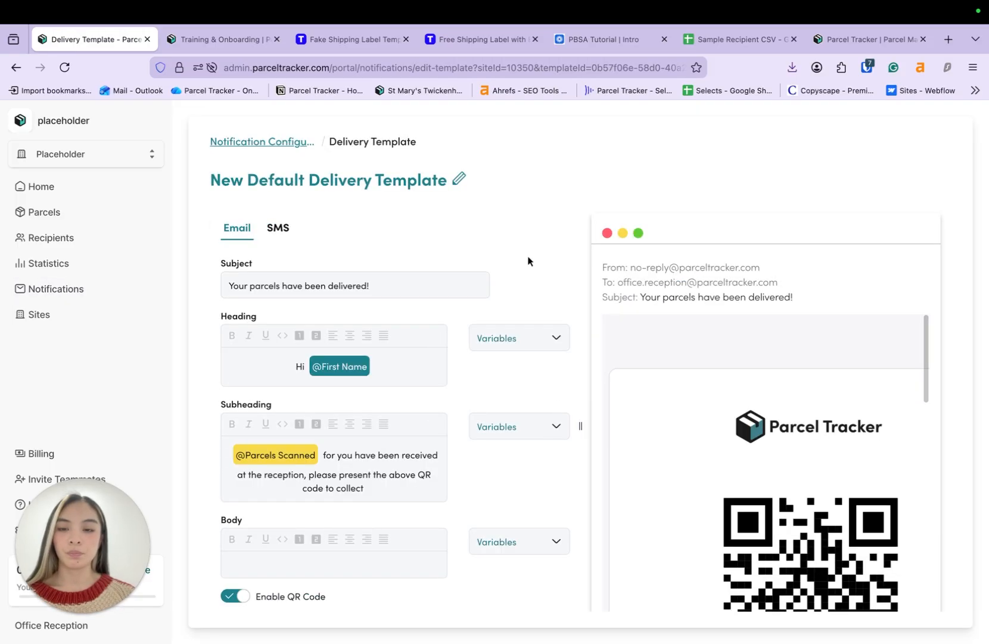
{"action": "scroll", "coordinate": [528, 261], "scroll_direction": "down", "scroll_amount": 1}
{"action": "scroll", "coordinate": [528, 260], "scroll_direction": "up", "scroll_amount": 1}
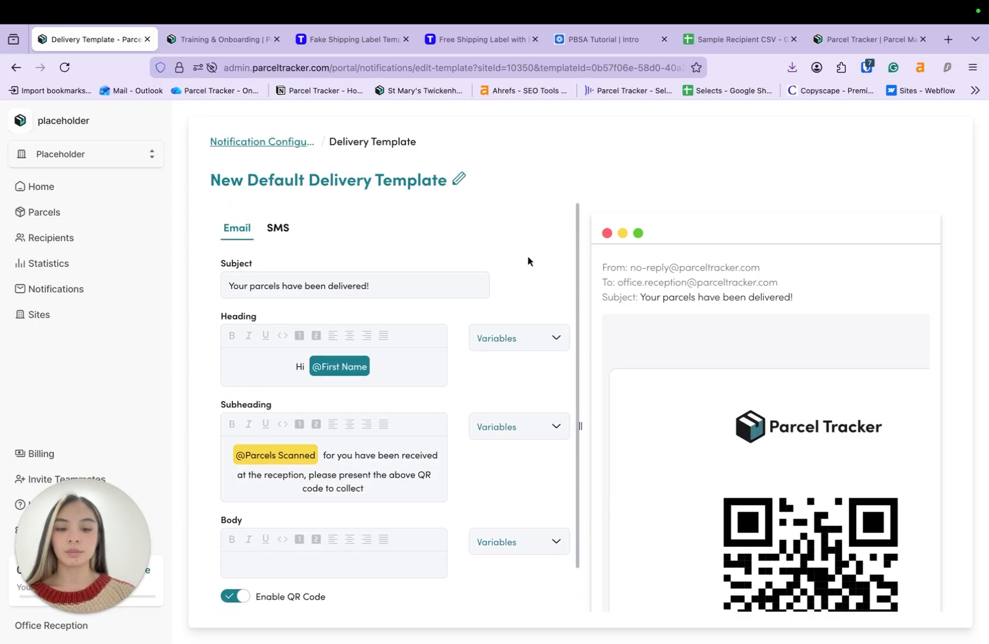
{"action": "key", "text": "super+minus"}
{"action": "key", "text": "super+minus"}
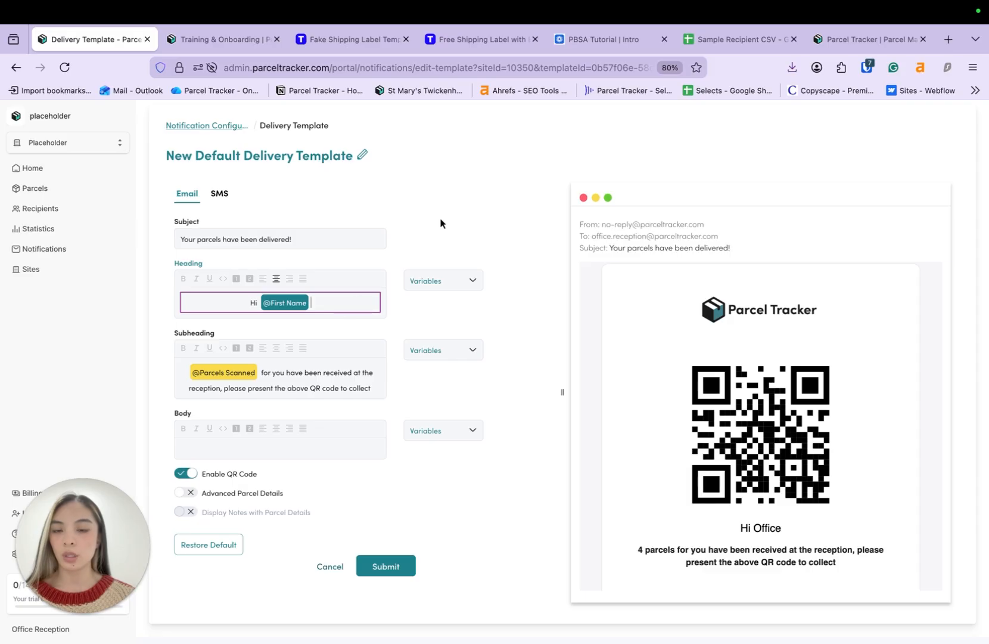
Check which variables can be inserted into the delivery template's heading and subheading
{"action": "left_click", "coordinate": [438, 279]}
{"action": "left_click", "coordinate": [419, 258]}
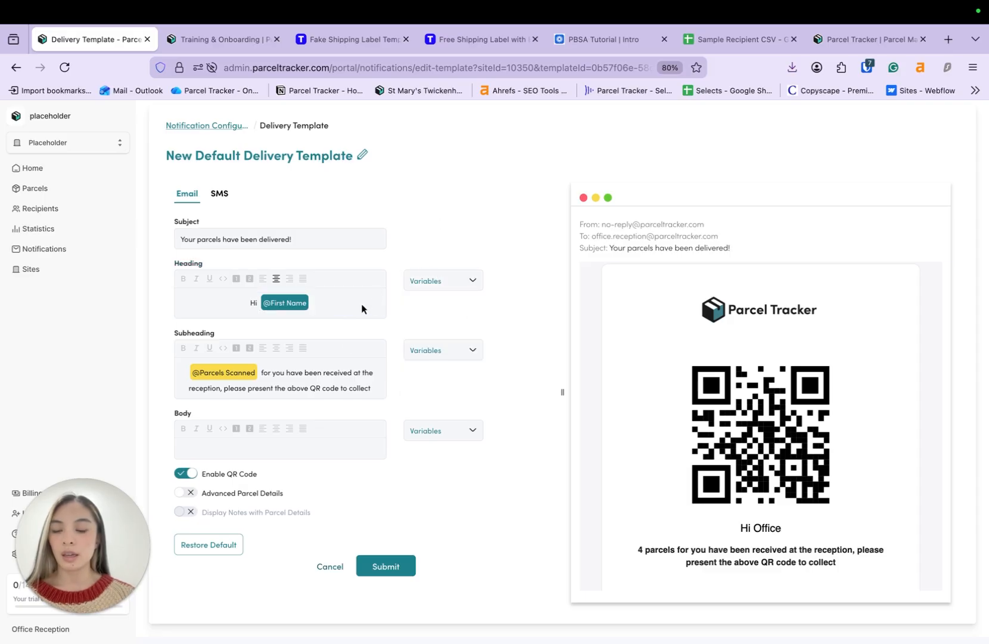
{"action": "left_click", "coordinate": [338, 378]}
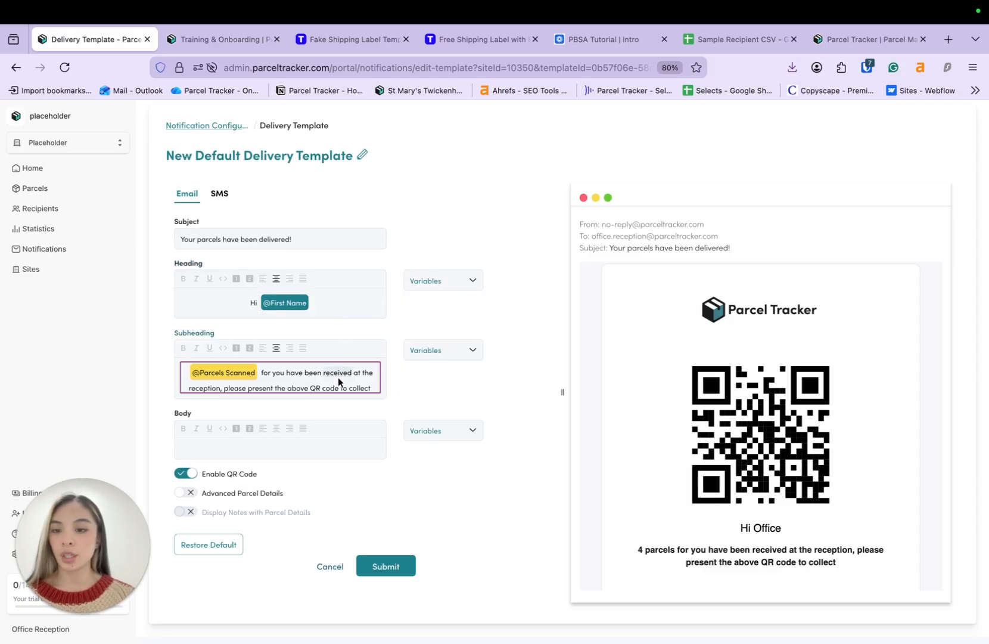
{"action": "left_click", "coordinate": [424, 348]}
{"action": "left_click", "coordinate": [440, 304]}
Enable Advanced Parcel Details in the delivery template, check the parcel entries in the e-mail preview, and submit the template
{"action": "scroll", "coordinate": [693, 407], "scroll_direction": "down", "scroll_amount": 3}
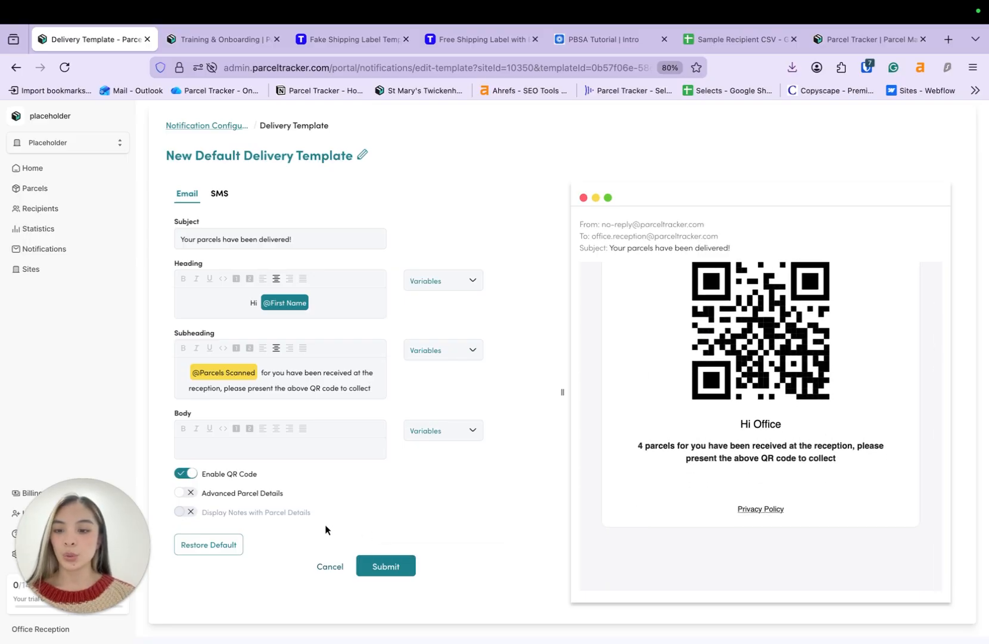
{"action": "left_click", "coordinate": [189, 494]}
{"action": "scroll", "coordinate": [764, 393], "scroll_direction": "down", "scroll_amount": 5}
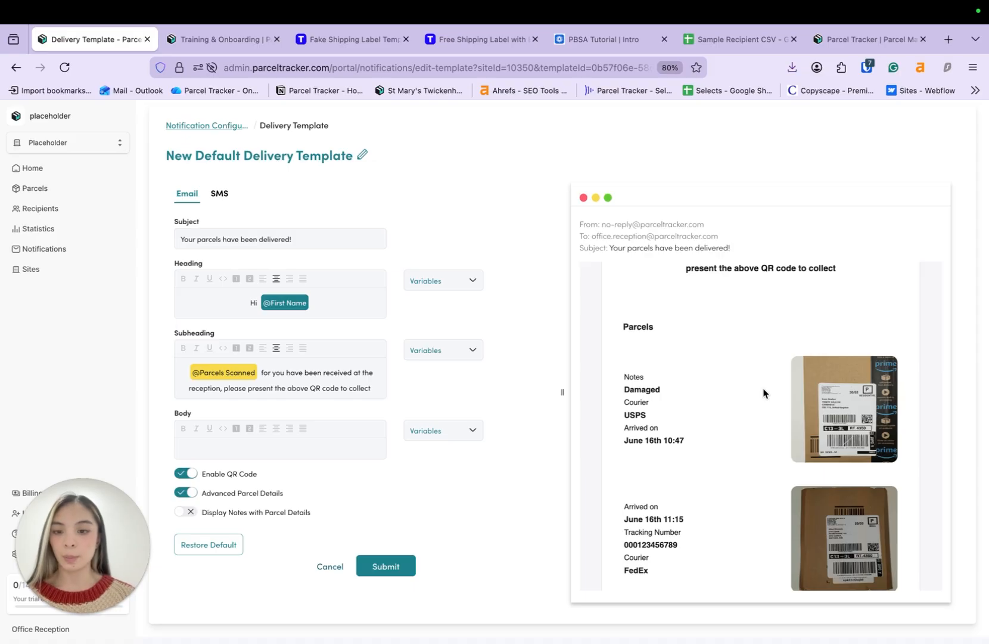
{"action": "scroll", "coordinate": [482, 417], "scroll_direction": "down", "scroll_amount": 1}
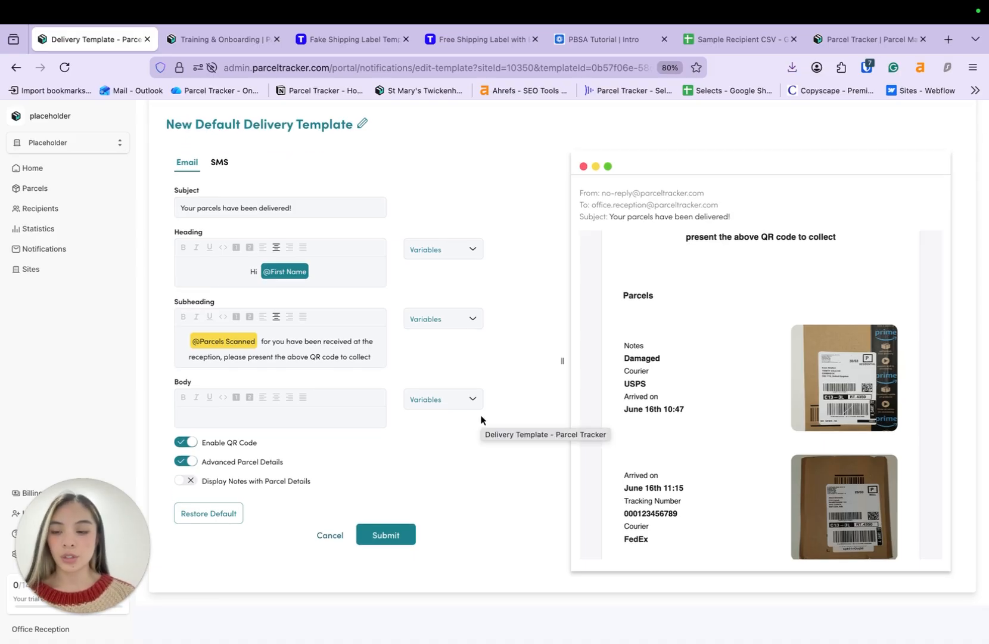
{"action": "left_click", "coordinate": [398, 532]}
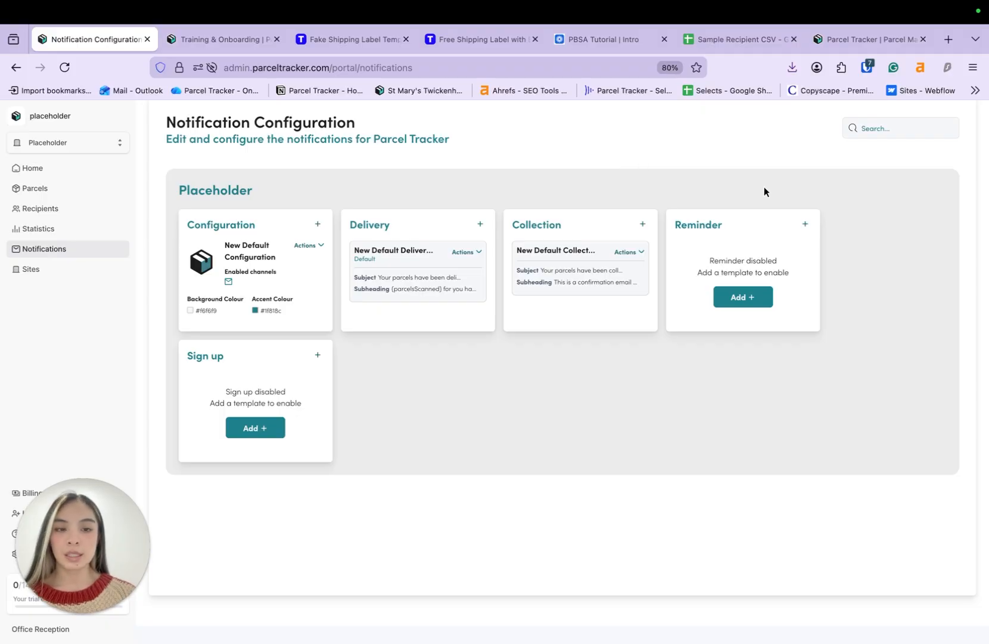
Enable reminder notifications for the Placeholder site by assigning the New Default Template
{"action": "left_click", "coordinate": [805, 223]}
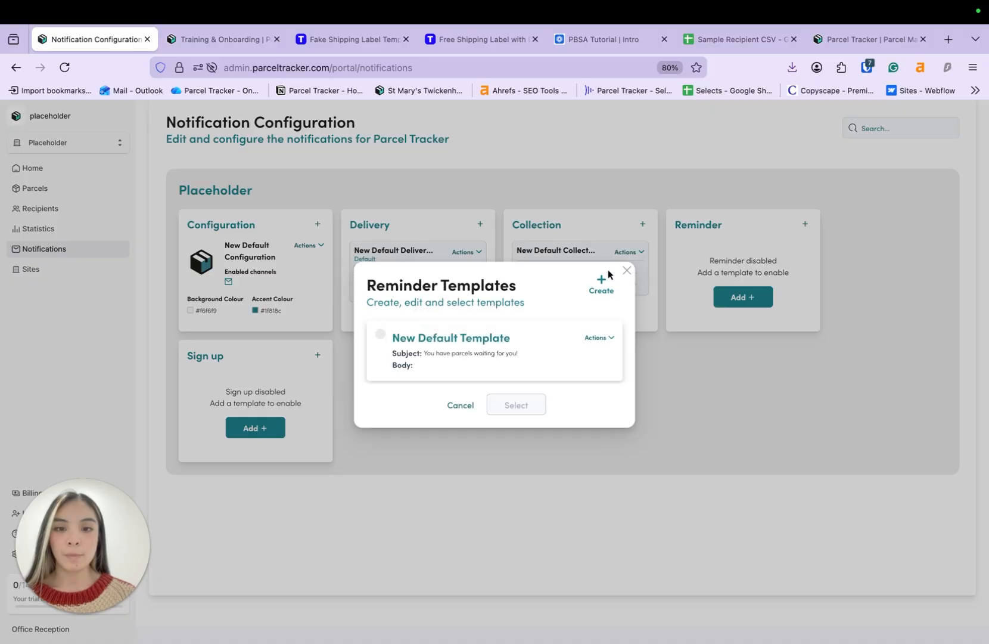
{"action": "left_click", "coordinate": [419, 341]}
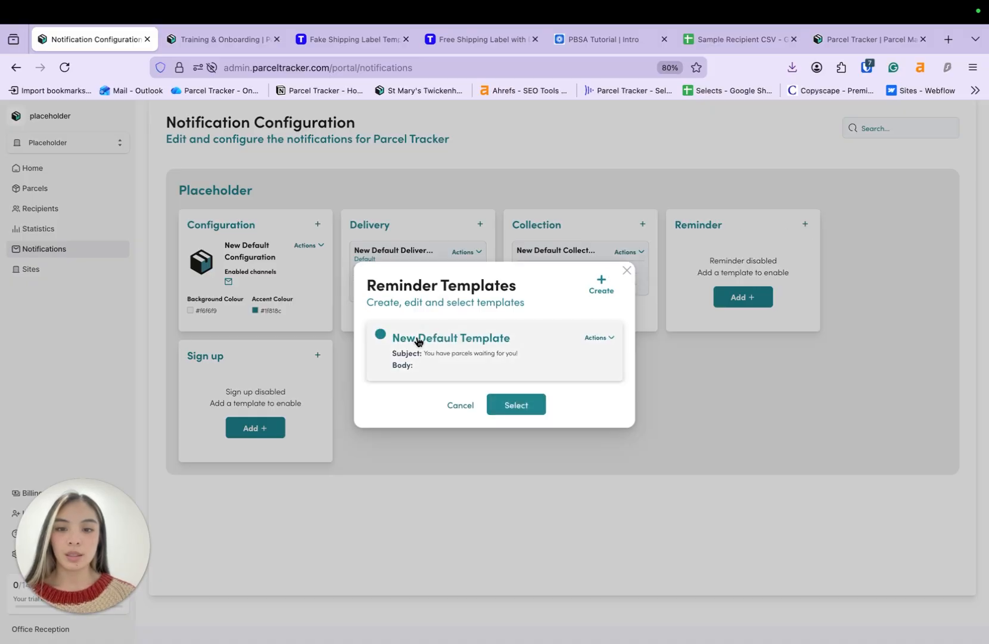
{"action": "left_click", "coordinate": [529, 405]}
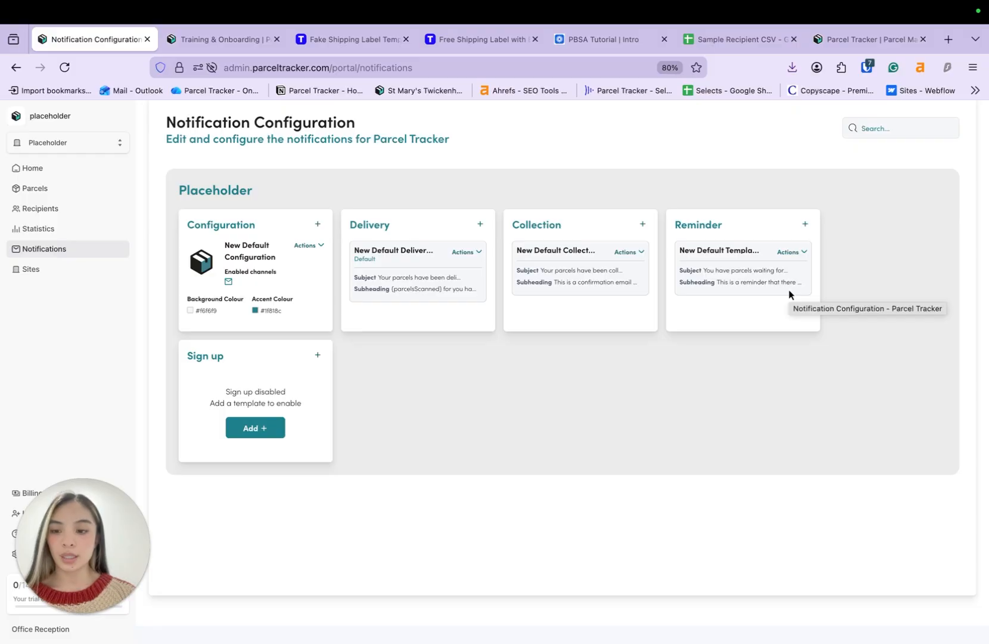
Open the reminder template for editing, review its message, reminder delay and maximum number of reminders, submit it, and restore normal page zoom
{"action": "left_click", "coordinate": [792, 253]}
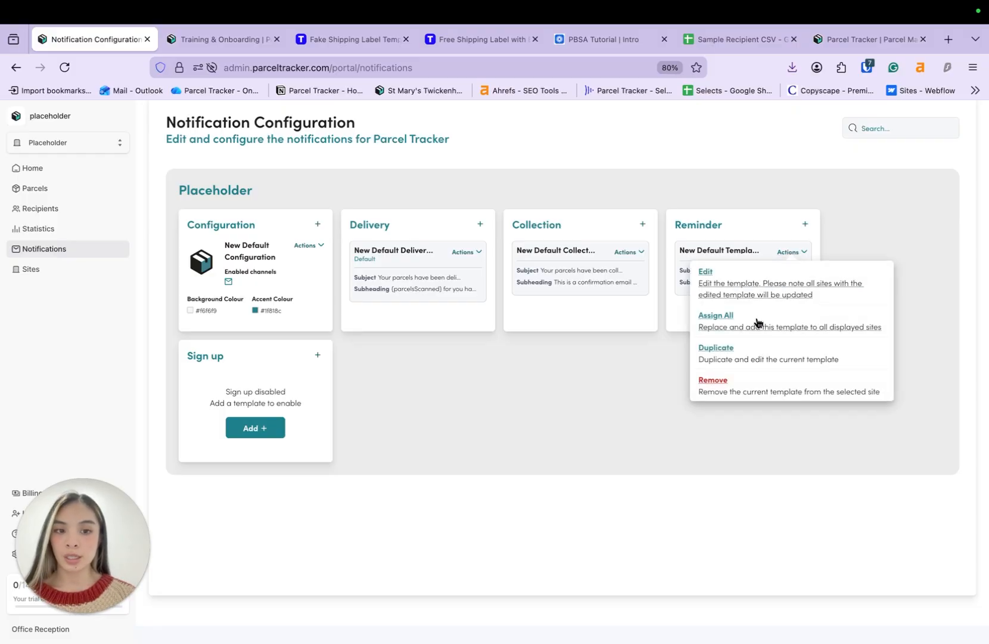
{"action": "left_click", "coordinate": [739, 285]}
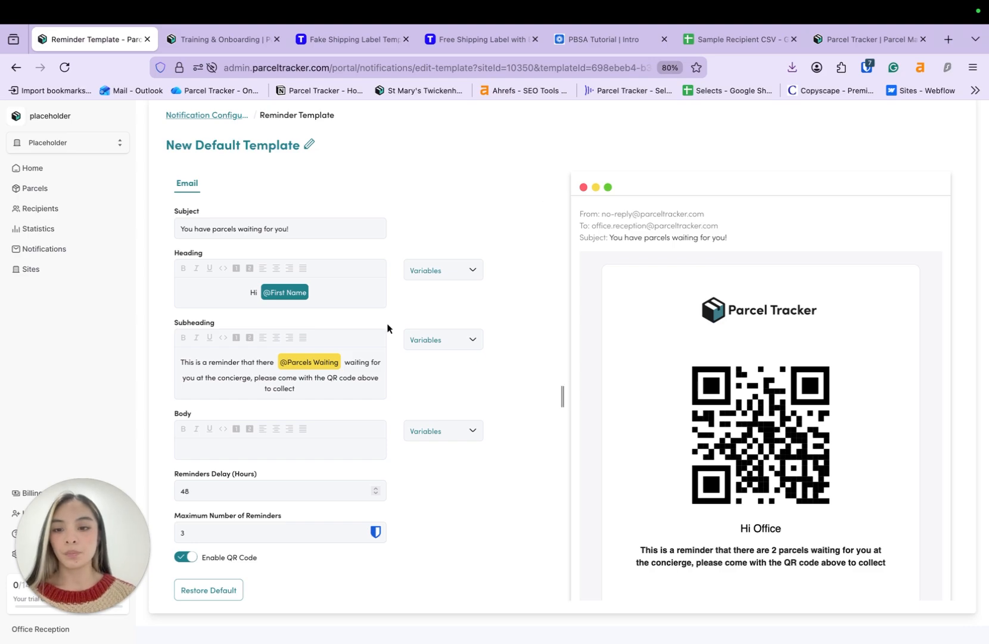
{"action": "scroll", "coordinate": [387, 328], "scroll_direction": "down", "scroll_amount": 1}
{"action": "scroll", "coordinate": [387, 328], "scroll_direction": "up", "scroll_amount": 1}
{"action": "scroll", "coordinate": [430, 320], "scroll_direction": "down", "scroll_amount": 1}
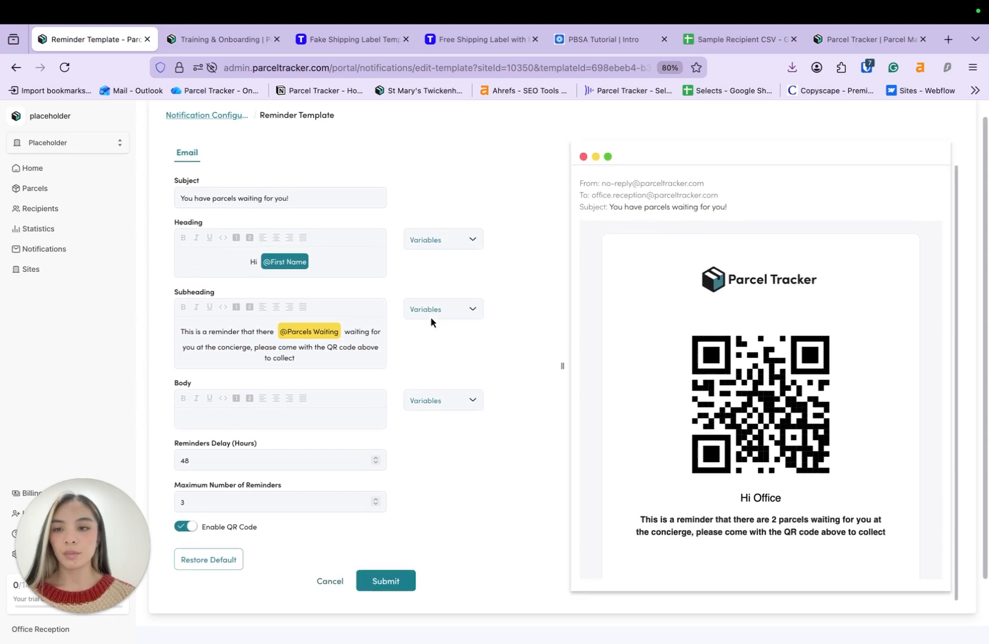
{"action": "scroll", "coordinate": [430, 320], "scroll_direction": "up", "scroll_amount": 1}
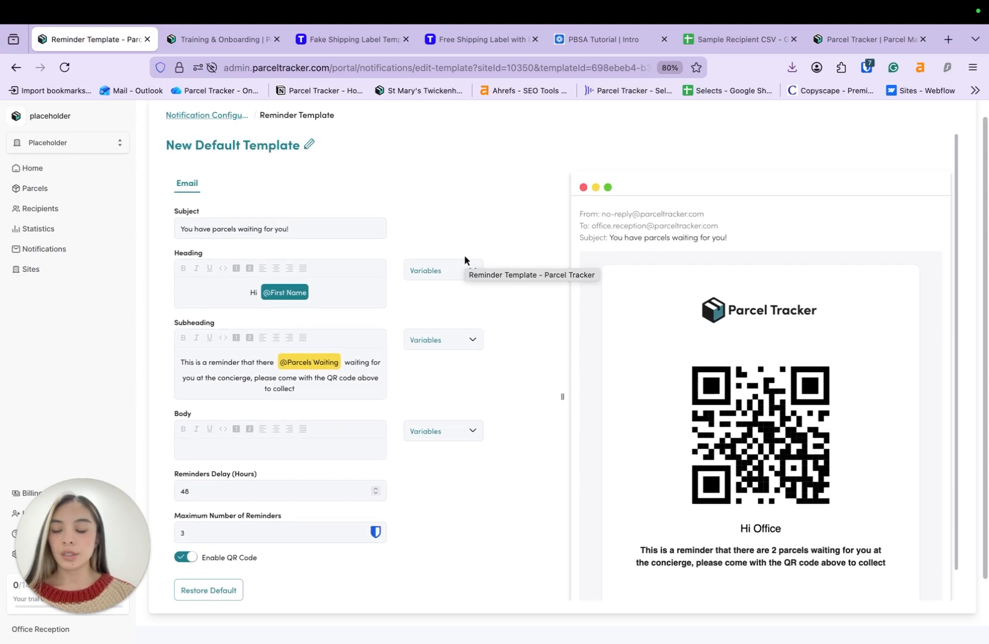
{"action": "scroll", "coordinate": [337, 282], "scroll_direction": "down", "scroll_amount": 1}
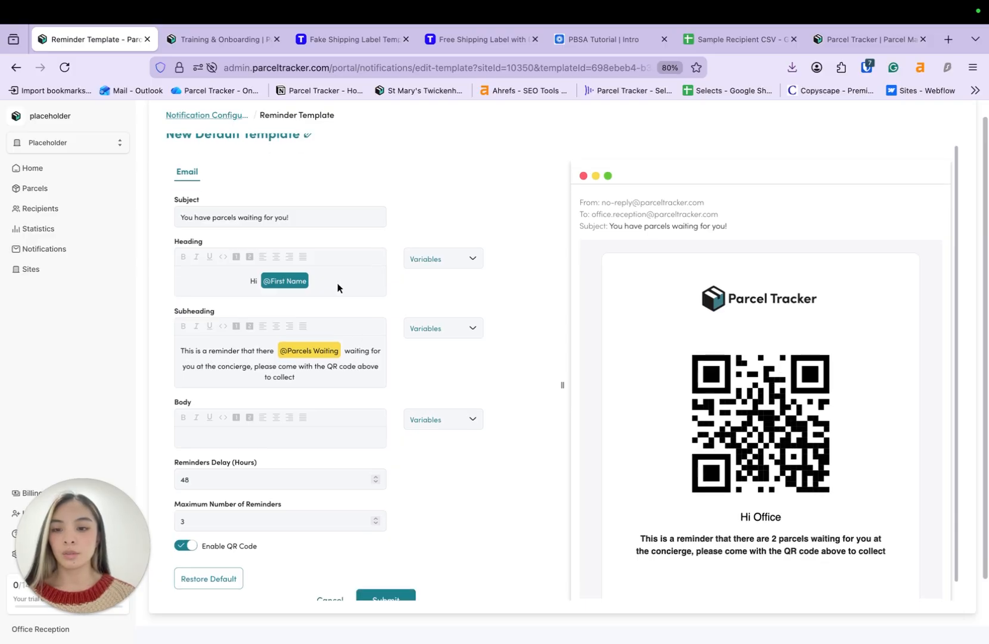
{"action": "scroll", "coordinate": [336, 287], "scroll_direction": "down", "scroll_amount": 1}
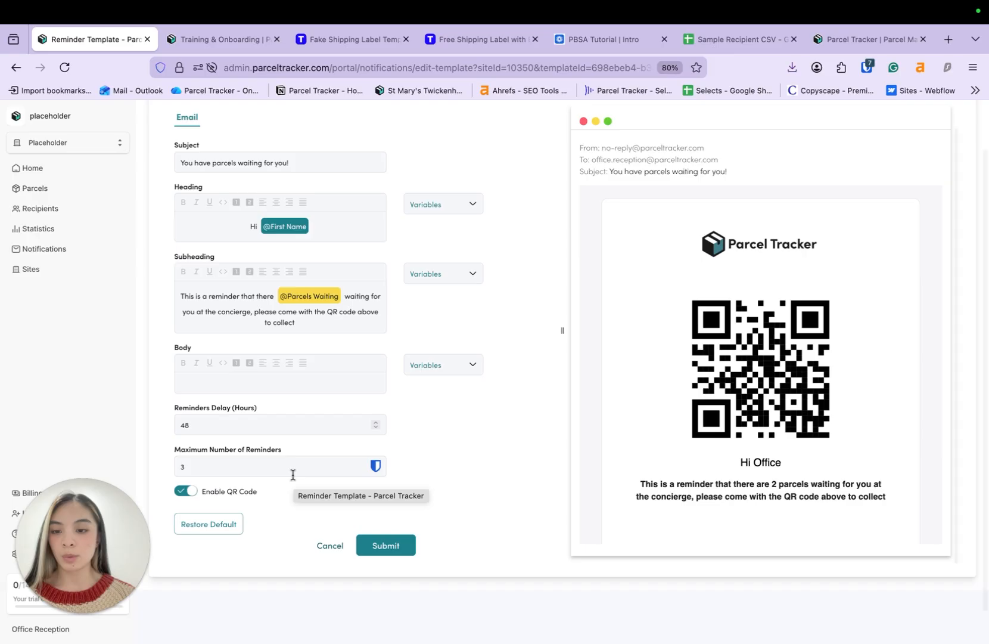
{"action": "scroll", "coordinate": [447, 478], "scroll_direction": "up", "scroll_amount": 1}
{"action": "scroll", "coordinate": [447, 477], "scroll_direction": "down", "scroll_amount": 1}
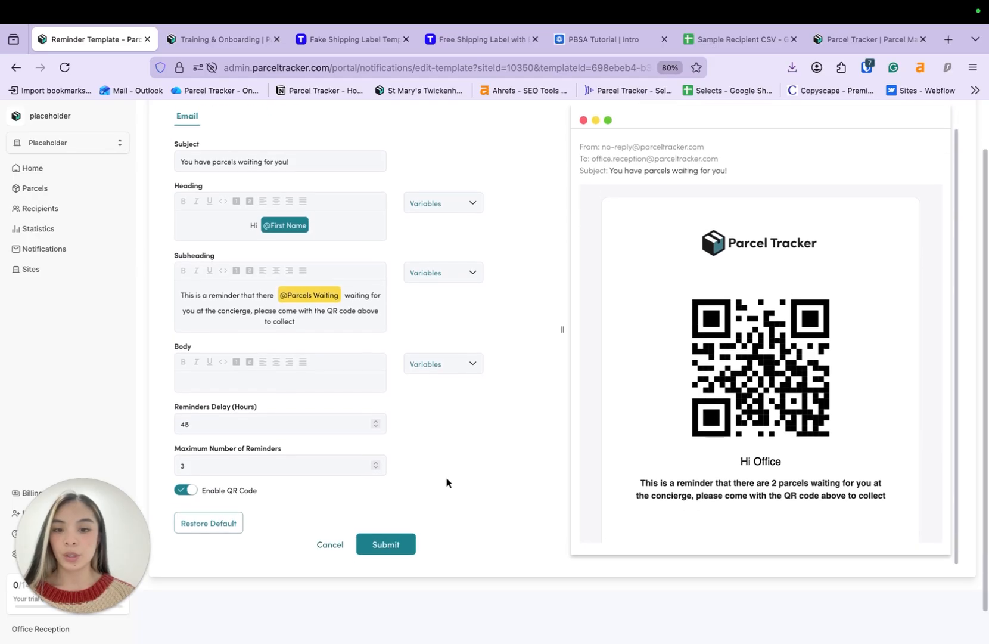
{"action": "left_click", "coordinate": [408, 548]}
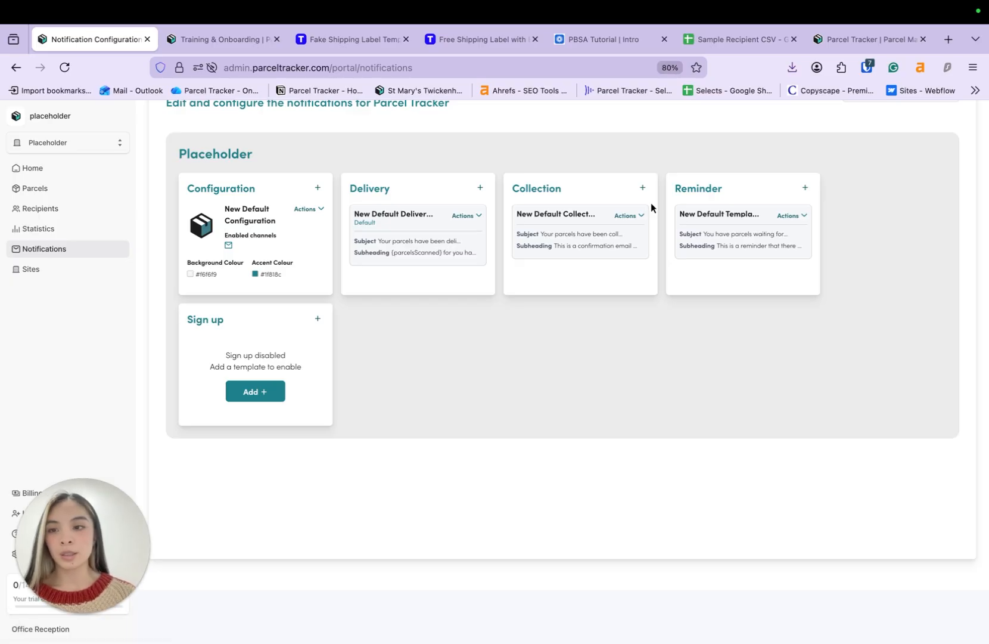
{"action": "key", "text": "super+0"}
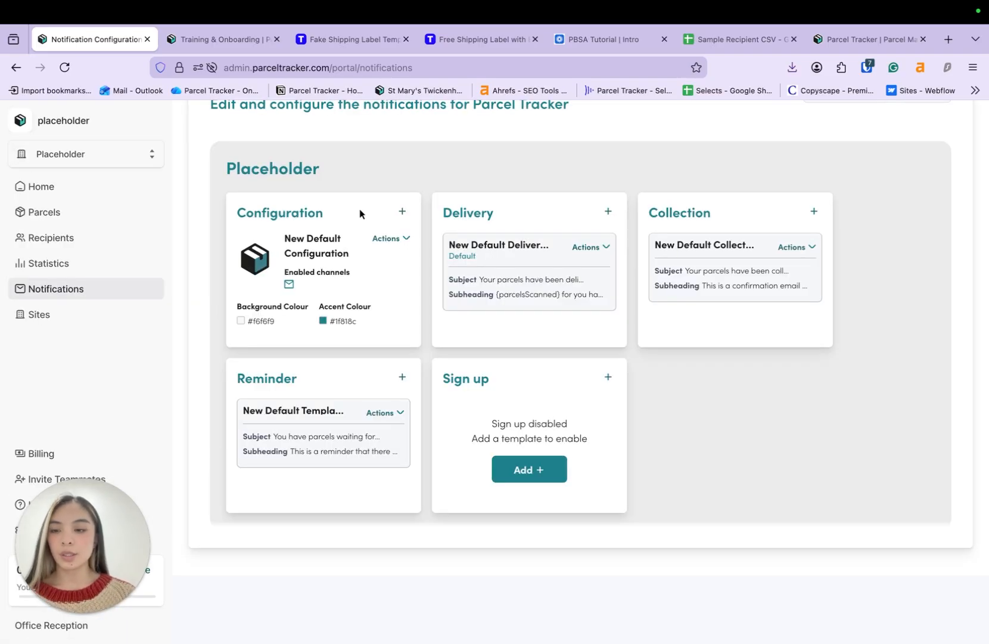
Open the Storage Locations settings and review the locations already defined for the Placeholder site
{"action": "left_click_drag", "start_coordinate": [85, 528], "coordinate": [203, 527]}
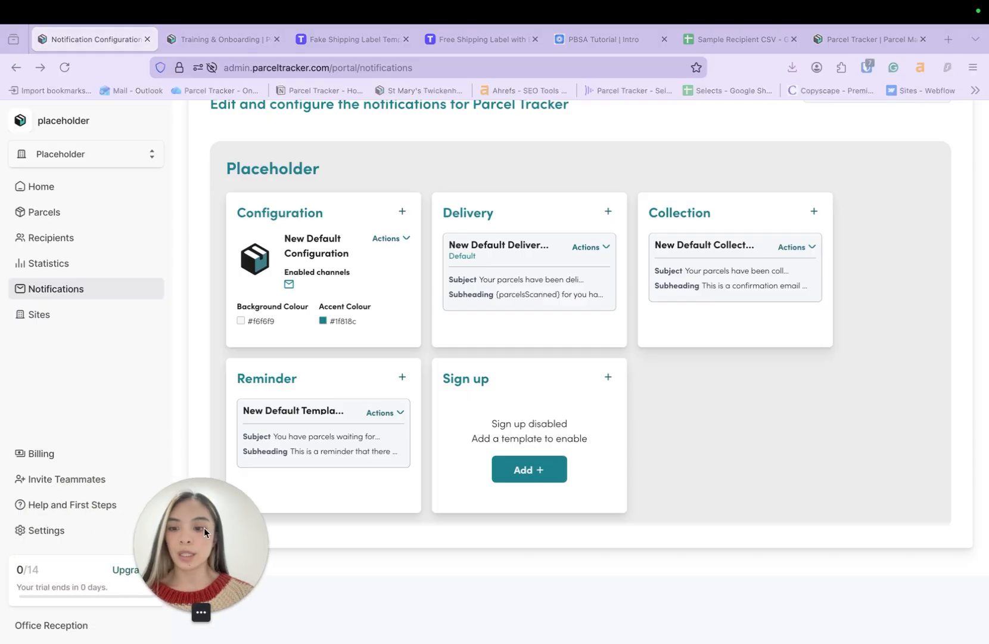
{"action": "left_click", "coordinate": [62, 533]}
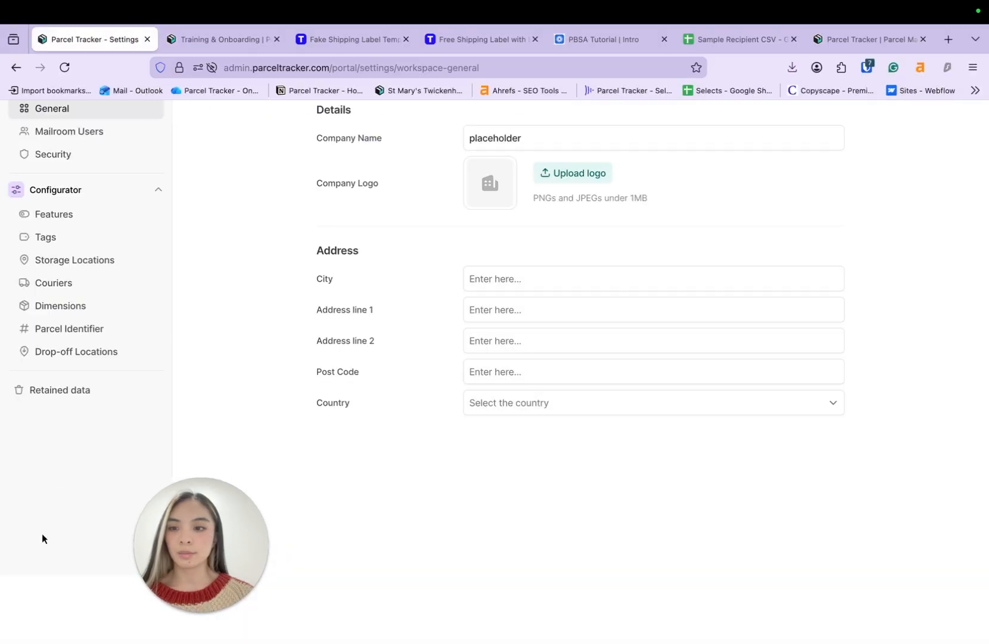
{"action": "left_click", "coordinate": [126, 266]}
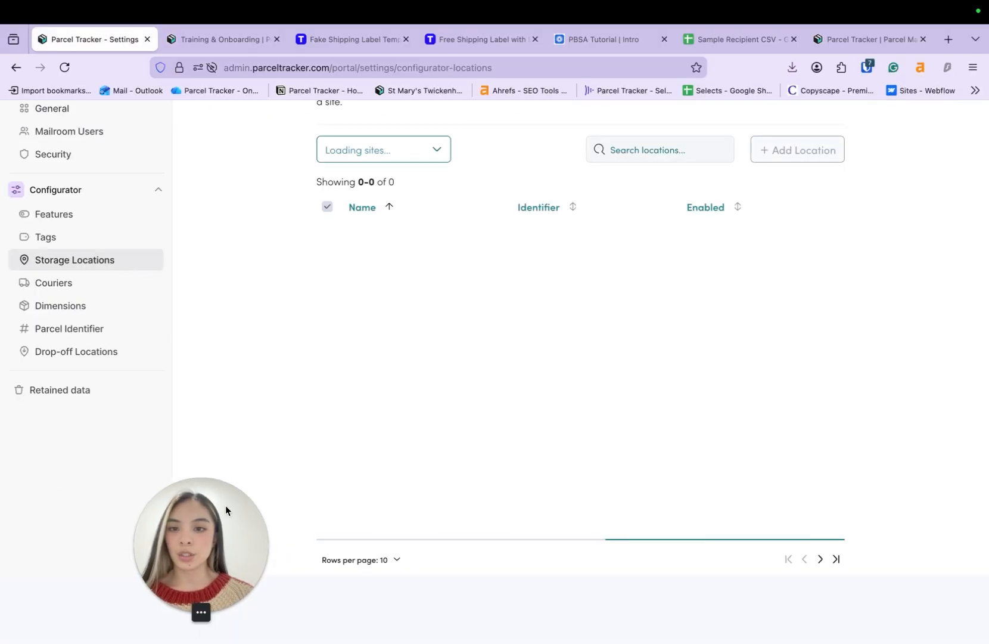
{"action": "left_click_drag", "start_coordinate": [224, 568], "coordinate": [106, 579]}
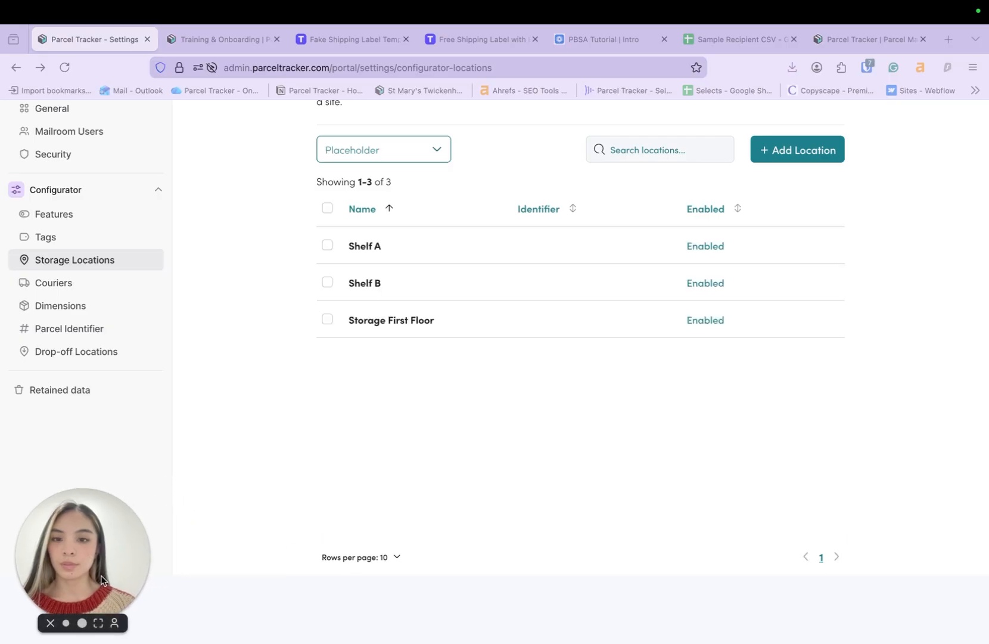
{"action": "scroll", "coordinate": [283, 230], "scroll_direction": "up", "scroll_amount": 3}
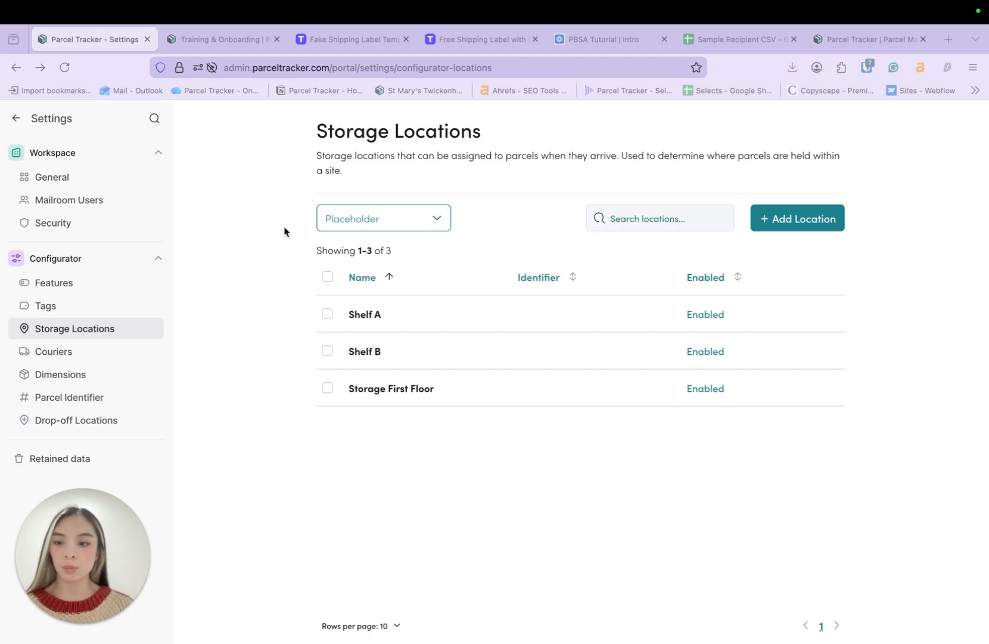
{"action": "left_click", "coordinate": [865, 256]}
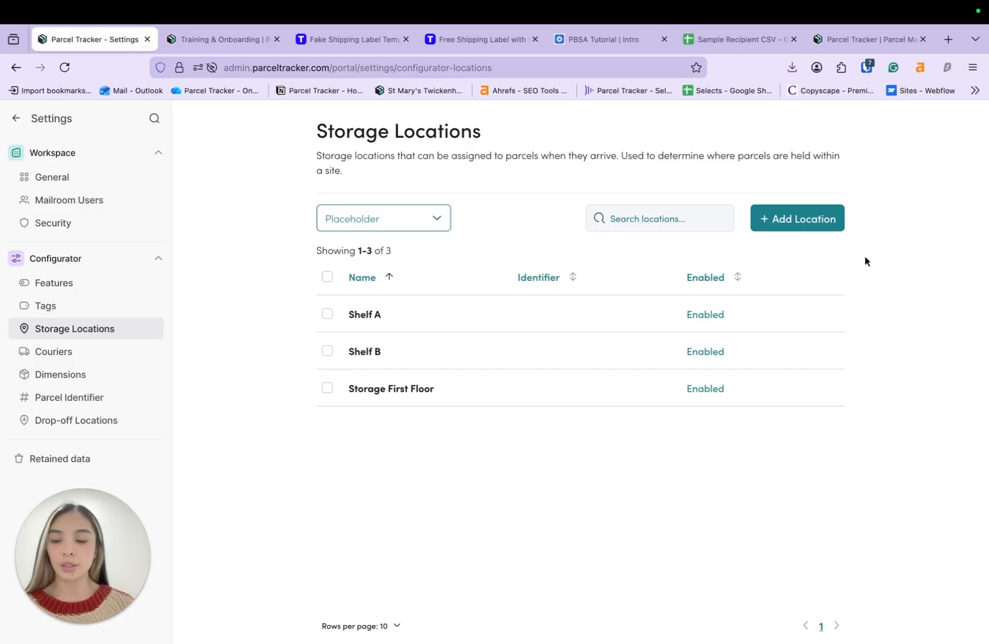
Add the enabled storage locations Shelf C, Aisle 1 and Aisle 2 to the Placeholder site
{"action": "left_click", "coordinate": [793, 226]}
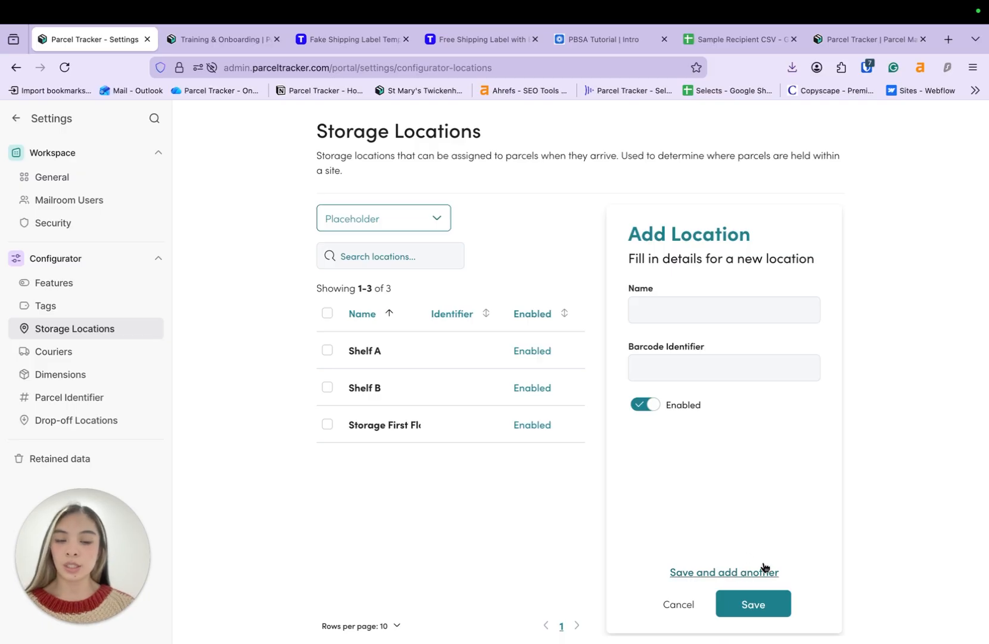
{"action": "left_click", "coordinate": [670, 312]}
{"action": "type", "text": "Shelf C"}
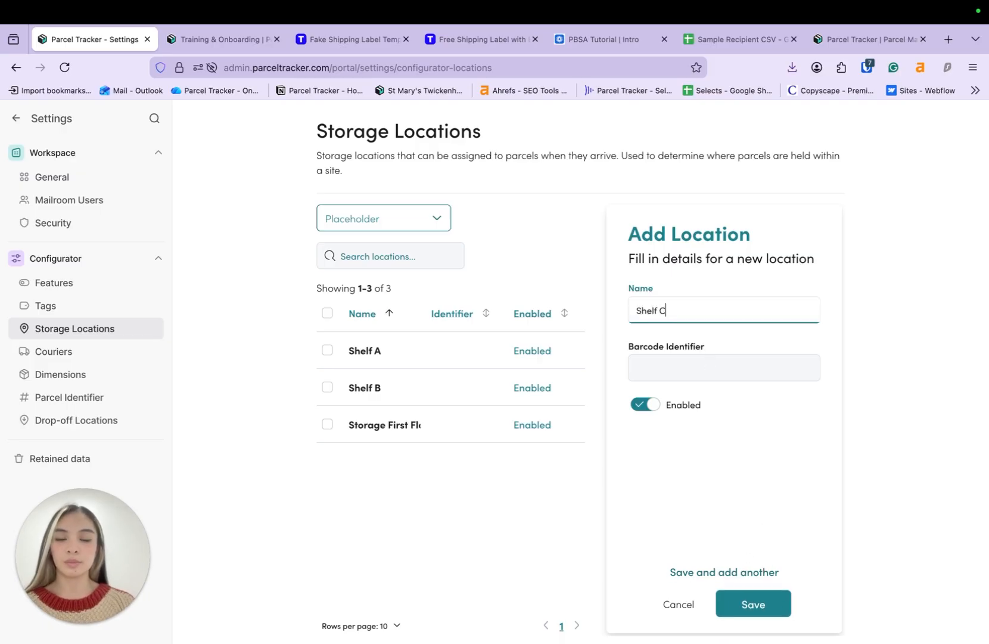
{"action": "key", "text": "Return"}
{"action": "type", "text": "Aisle 1"}
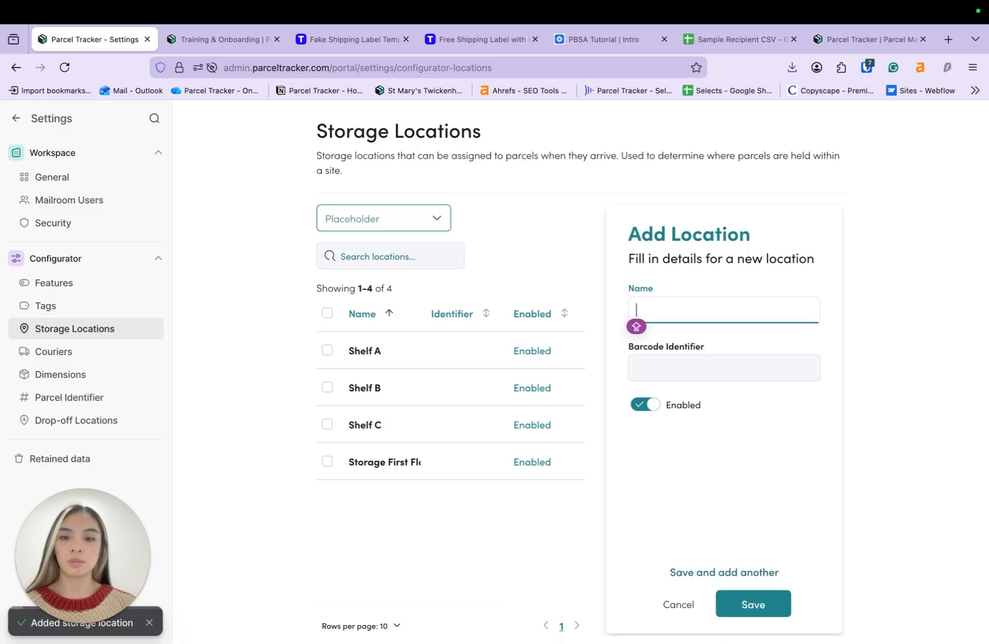
{"action": "key", "text": "Return"}
{"action": "type", "text": "Aisle 2"}
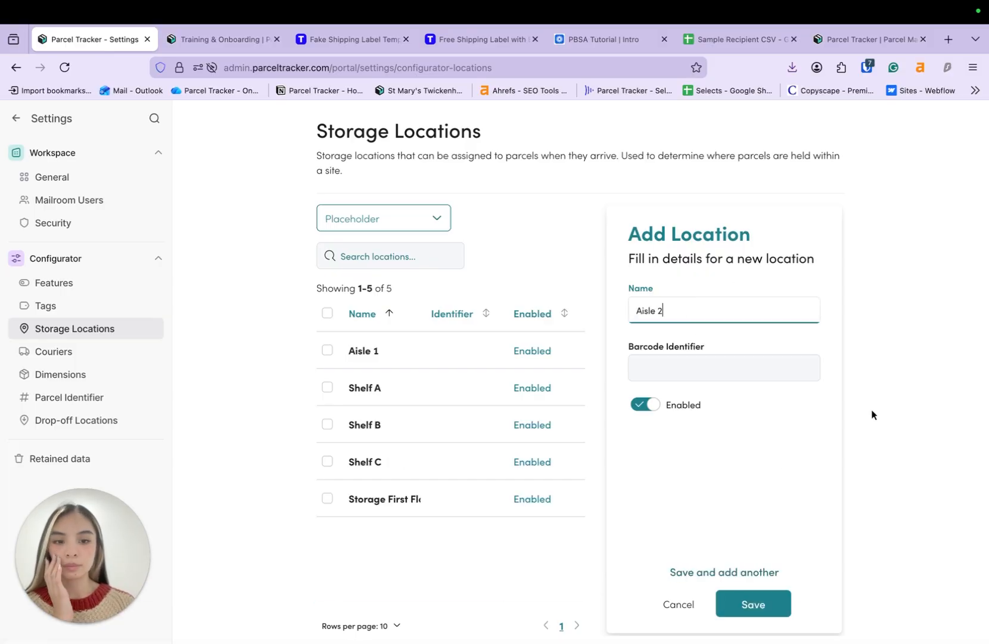
{"action": "left_click", "coordinate": [751, 604]}
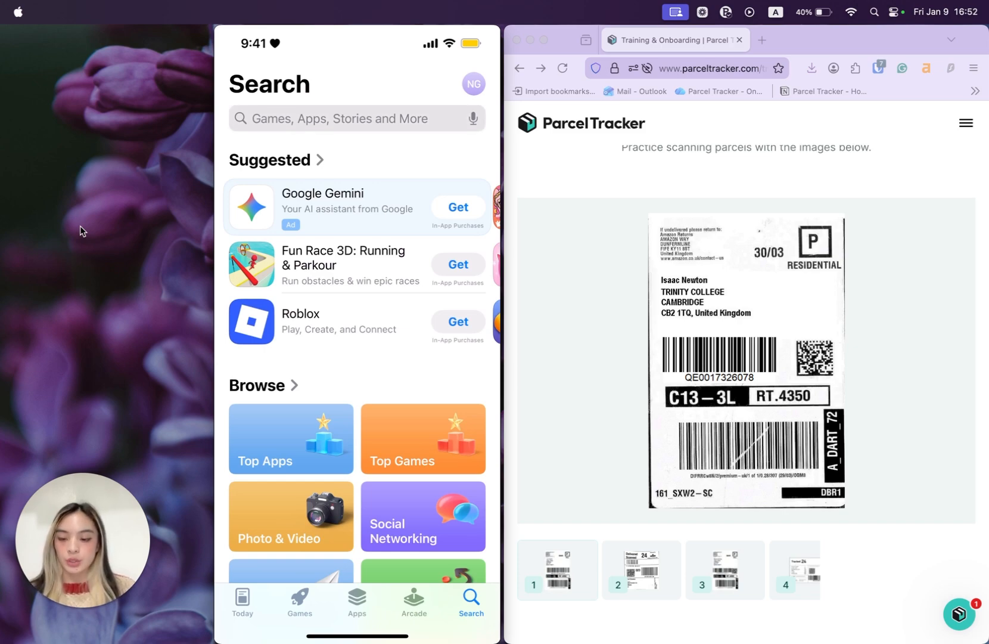
Search the phone's App Store for "parcel tracker - mailroom" and look through the results
{"action": "type", "text": "parcel tracker - mailroom"}
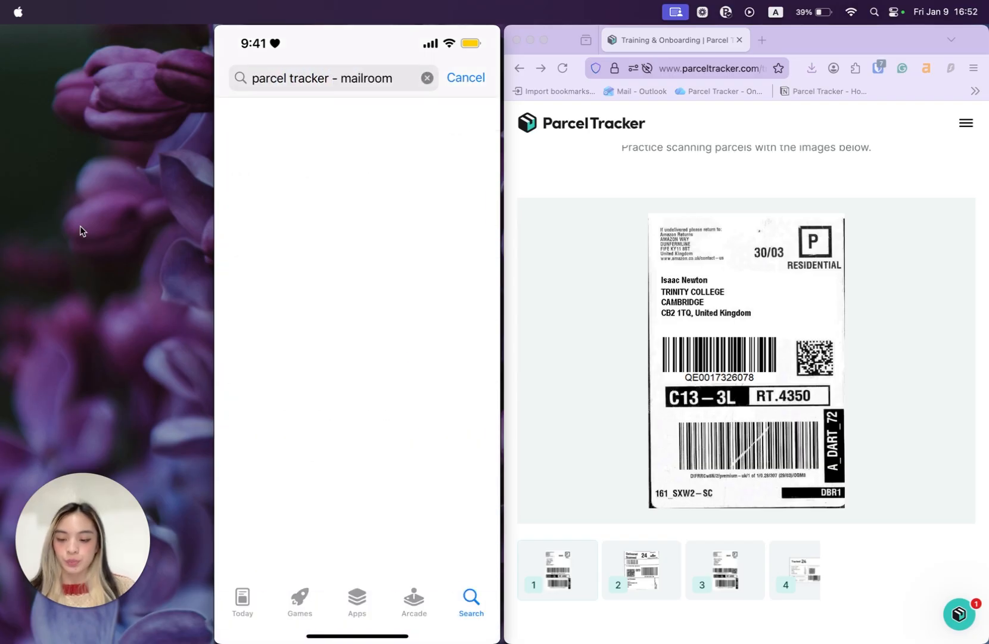
{"action": "scroll", "coordinate": [358, 339], "scroll_direction": "down", "scroll_amount": 3}
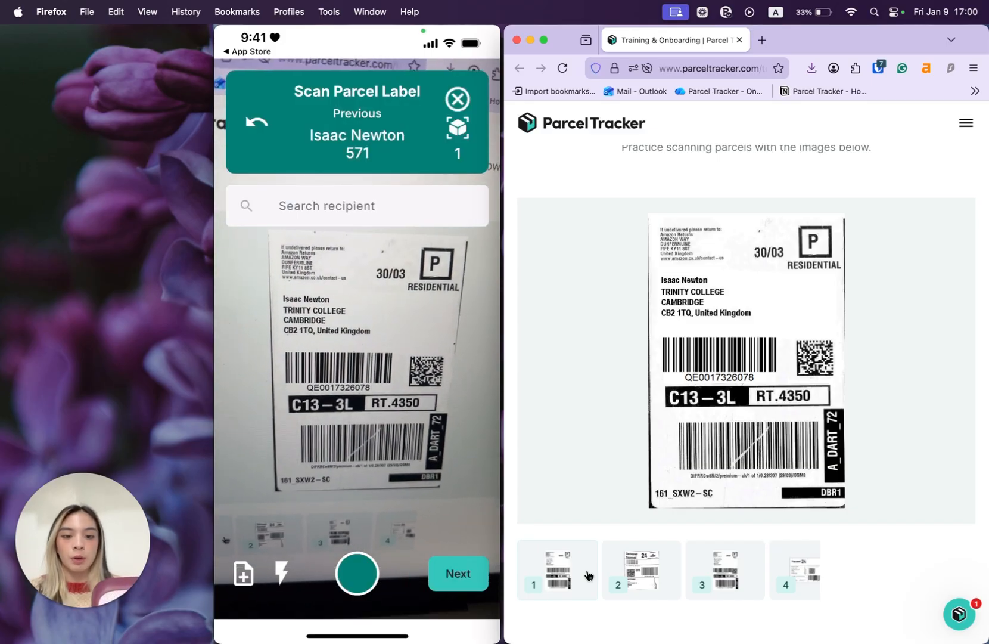
Display practice labels 2 and 3 on the training page one after another for scanning into the mobile app
{"action": "left_click", "coordinate": [643, 566]}
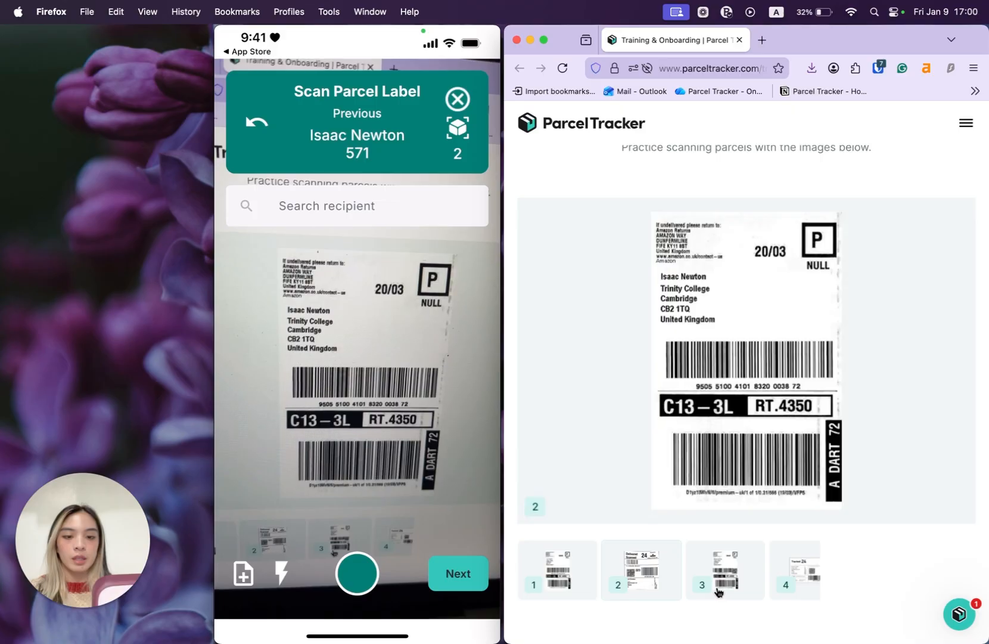
{"action": "left_click", "coordinate": [717, 593]}
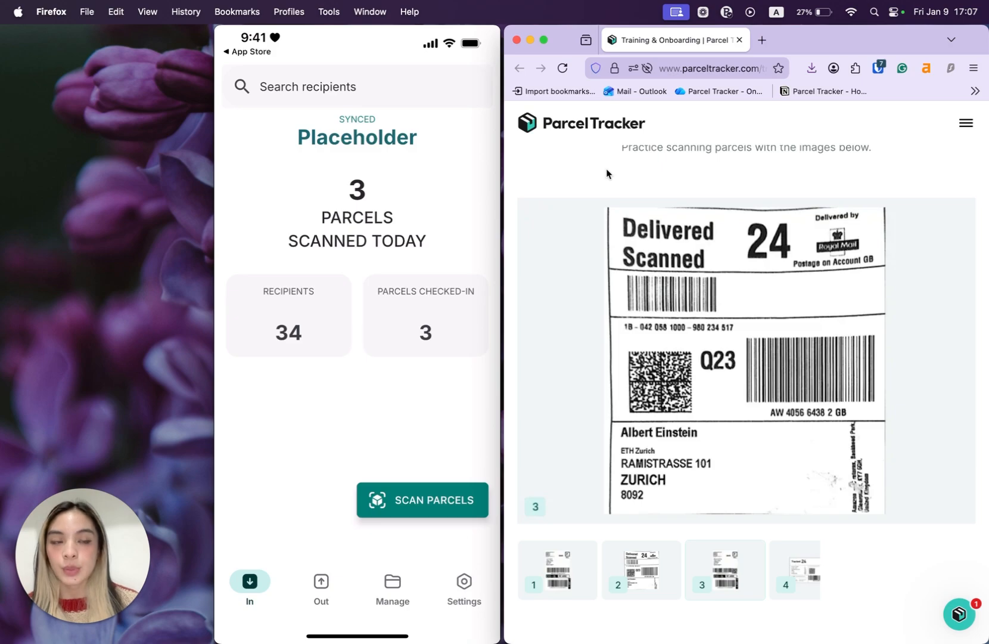
Check the scanned parcels in the portal's Inbound Parcels list, and read the "Your parcels have been delivered!" e-mail in Gmail
{"action": "key", "text": "ctrl+Right"}
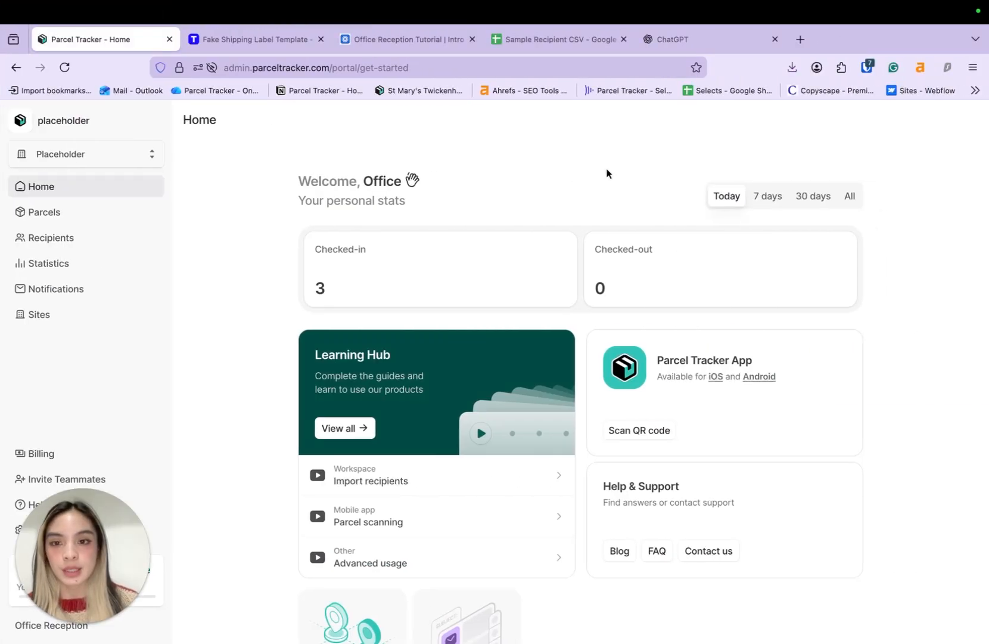
{"action": "left_click", "coordinate": [122, 221]}
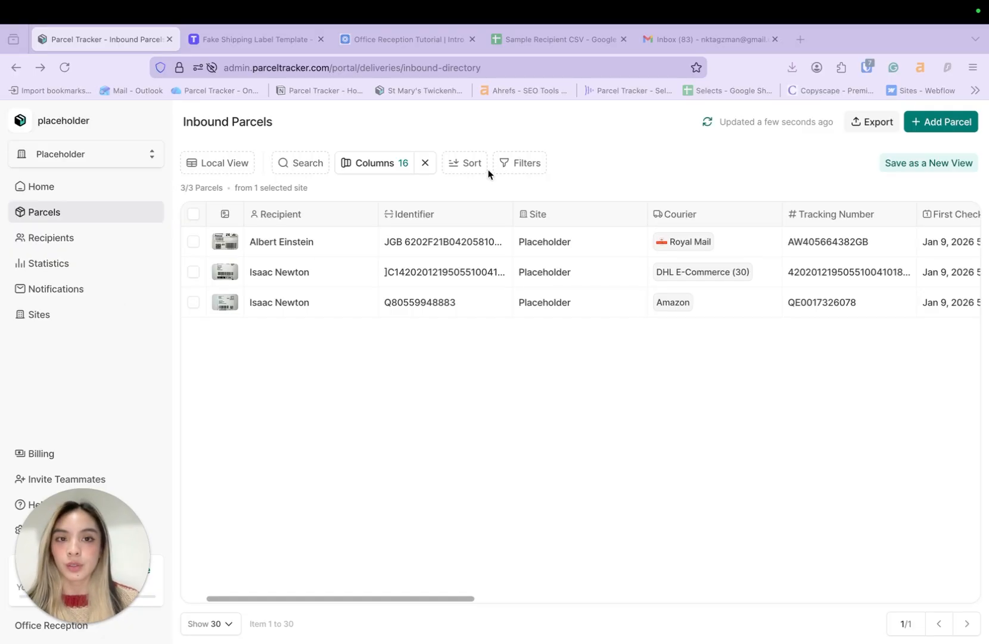
{"action": "left_click", "coordinate": [703, 39]}
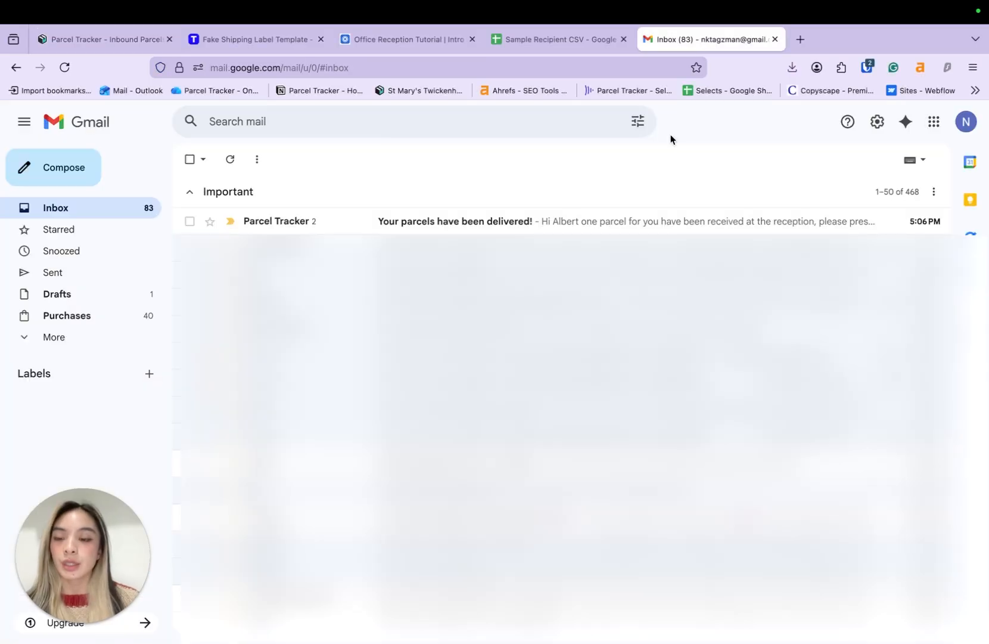
{"action": "left_click", "coordinate": [739, 221]}
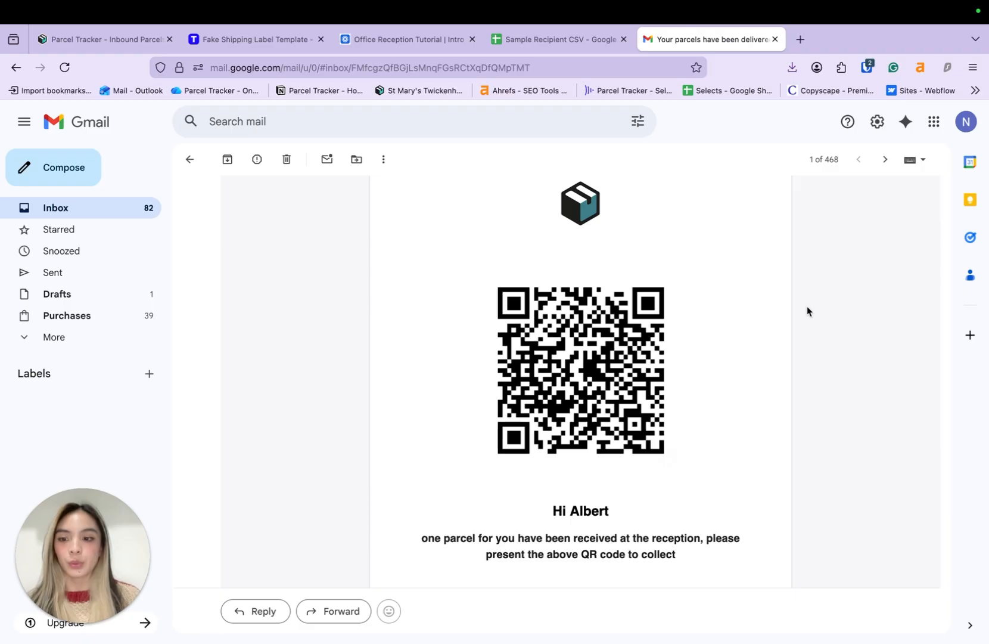
{"action": "scroll", "coordinate": [807, 308], "scroll_direction": "down", "scroll_amount": 10}
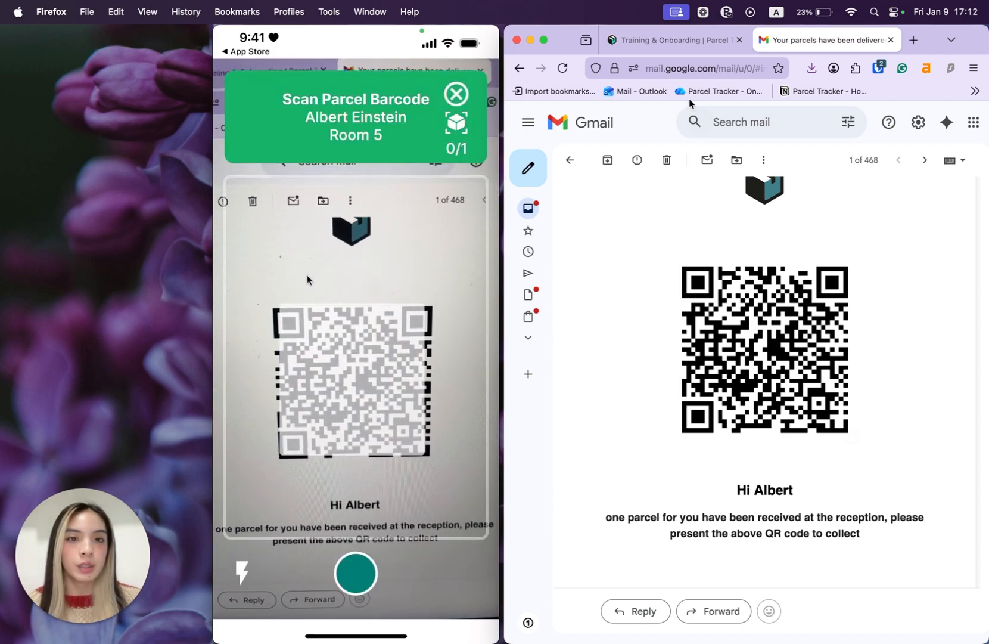
Display Albert Einstein's practice label for the check-out scan, and bring up Isaac Newton's check-out QR code in the delivery e-mail thread
{"action": "left_click", "coordinate": [682, 42]}
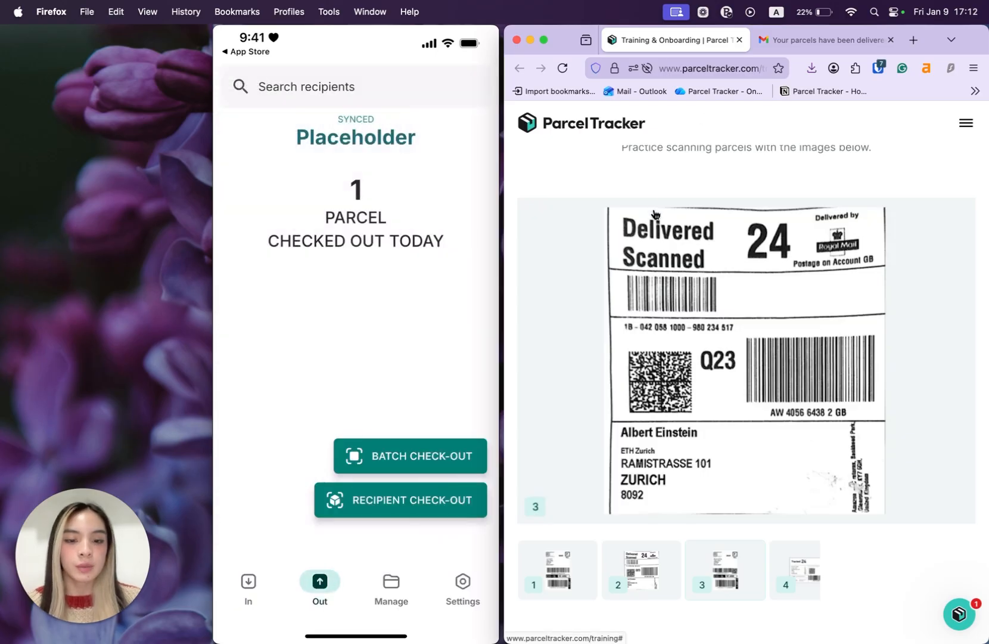
{"action": "left_click", "coordinate": [787, 38]}
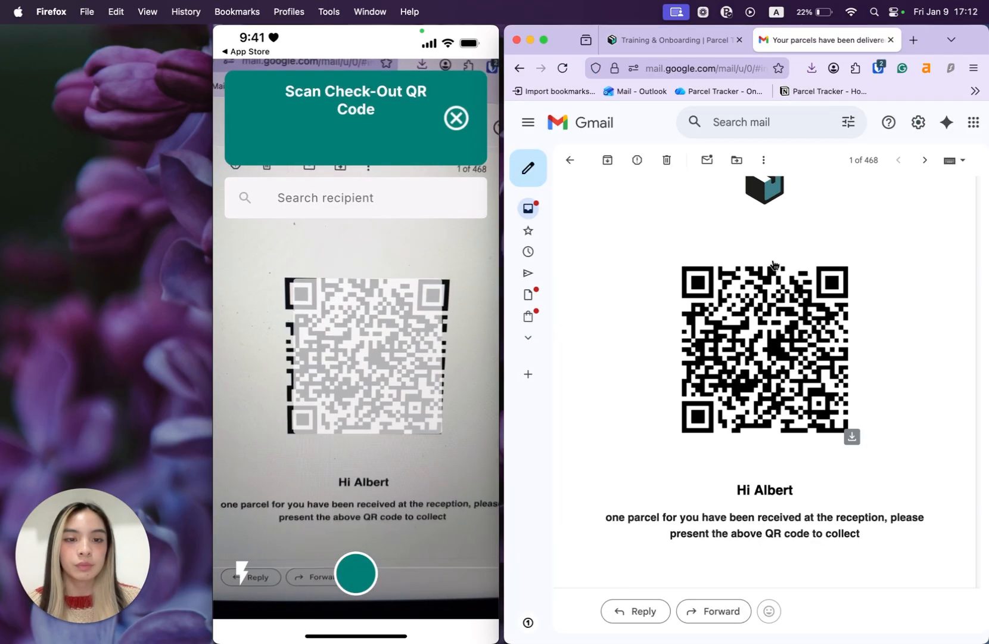
{"action": "scroll", "coordinate": [772, 265], "scroll_direction": "down", "scroll_amount": 5}
{"action": "scroll", "coordinate": [773, 265], "scroll_direction": "down", "scroll_amount": 15}
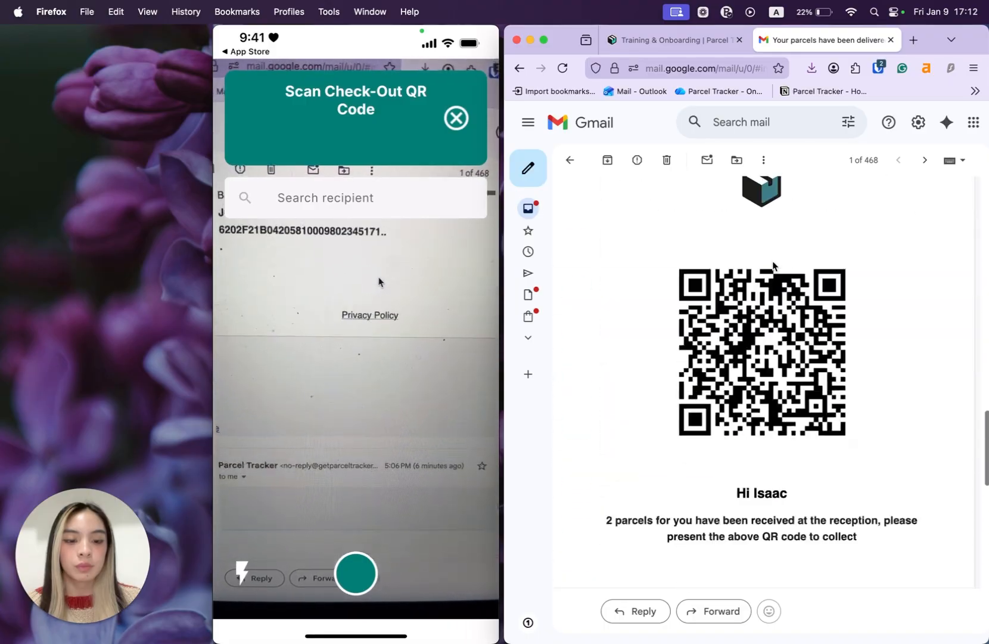
{"action": "scroll", "coordinate": [773, 261], "scroll_direction": "up", "scroll_amount": 8}
{"action": "scroll", "coordinate": [773, 260], "scroll_direction": "down", "scroll_amount": 4}
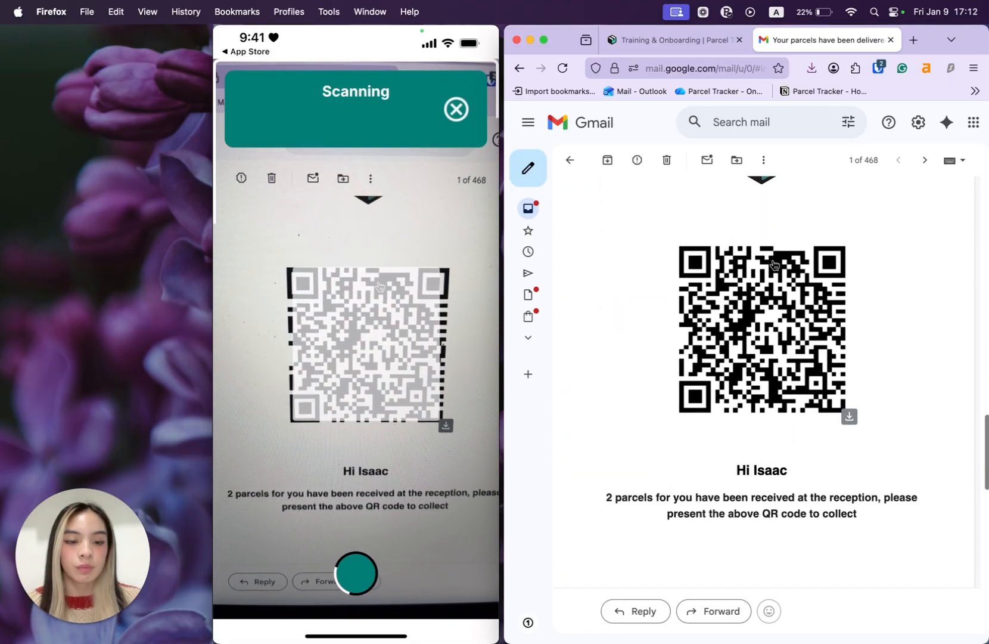
Display practice labels 2 and 1 for scanning Isaac Newton's parcels, and complete their signed check-out in the mobile app
{"action": "left_click", "coordinate": [662, 38]}
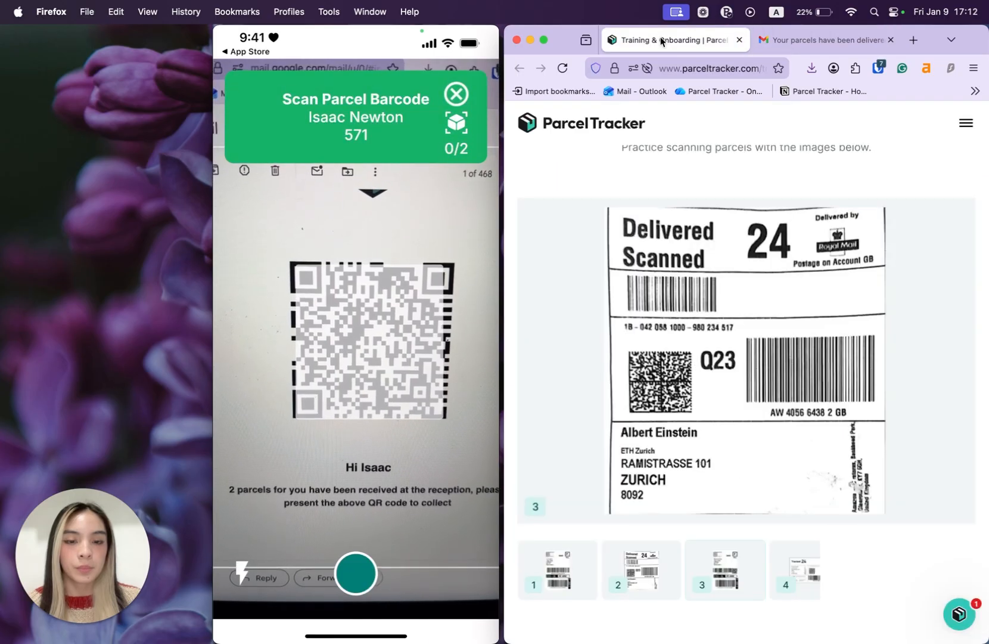
{"action": "left_click", "coordinate": [624, 573]}
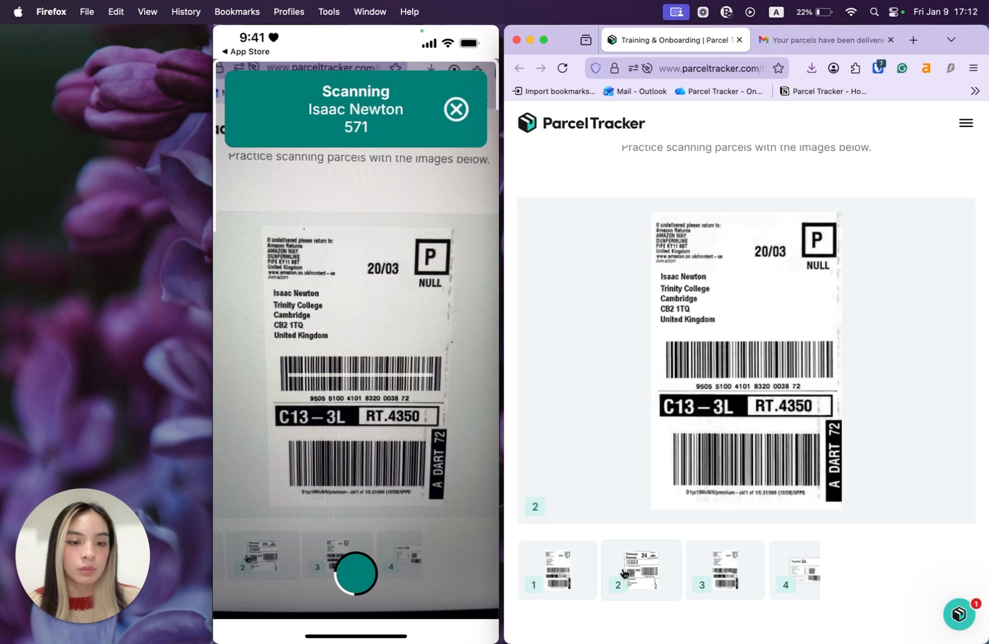
{"action": "left_click", "coordinate": [558, 578]}
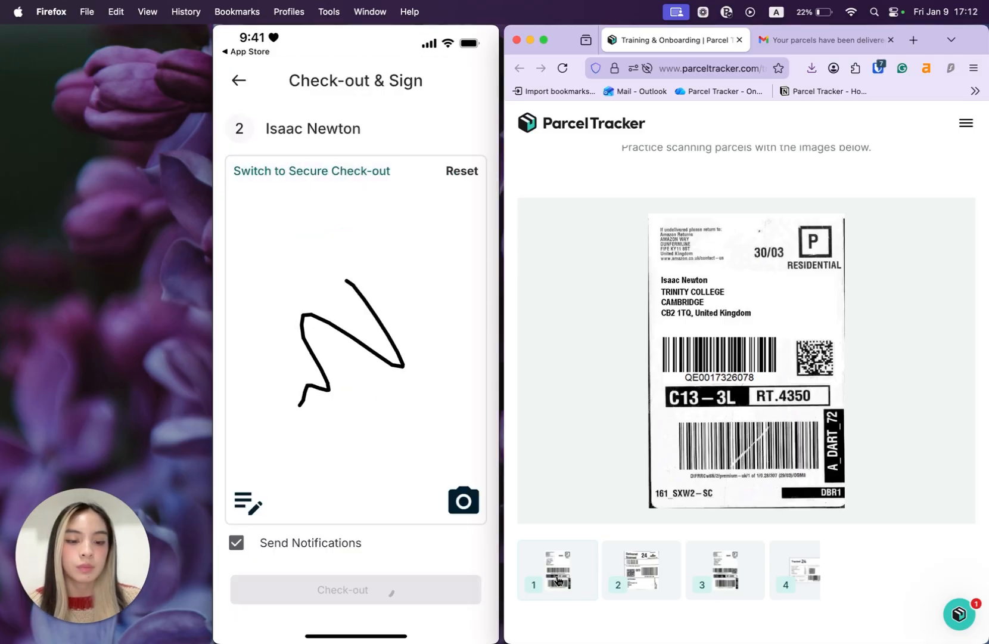
{"action": "left_click", "coordinate": [381, 590]}
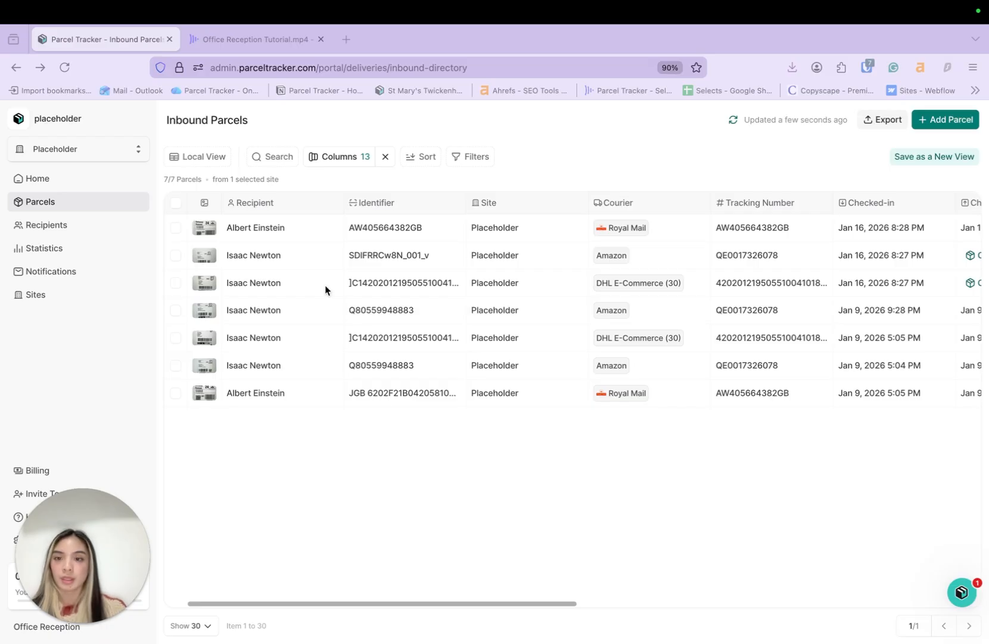
Check out Isaac Newton's Amazon parcel from Jan 16, 2026 in the portal with a drawn signature, keeping recipient notification enabled
{"action": "left_click", "coordinate": [321, 258]}
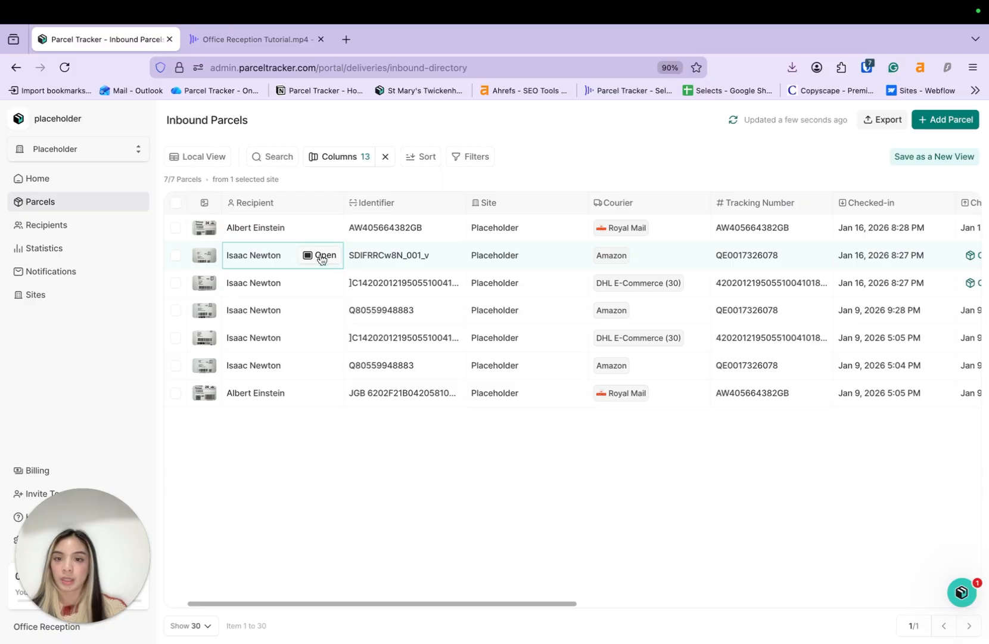
{"action": "left_click", "coordinate": [308, 255]}
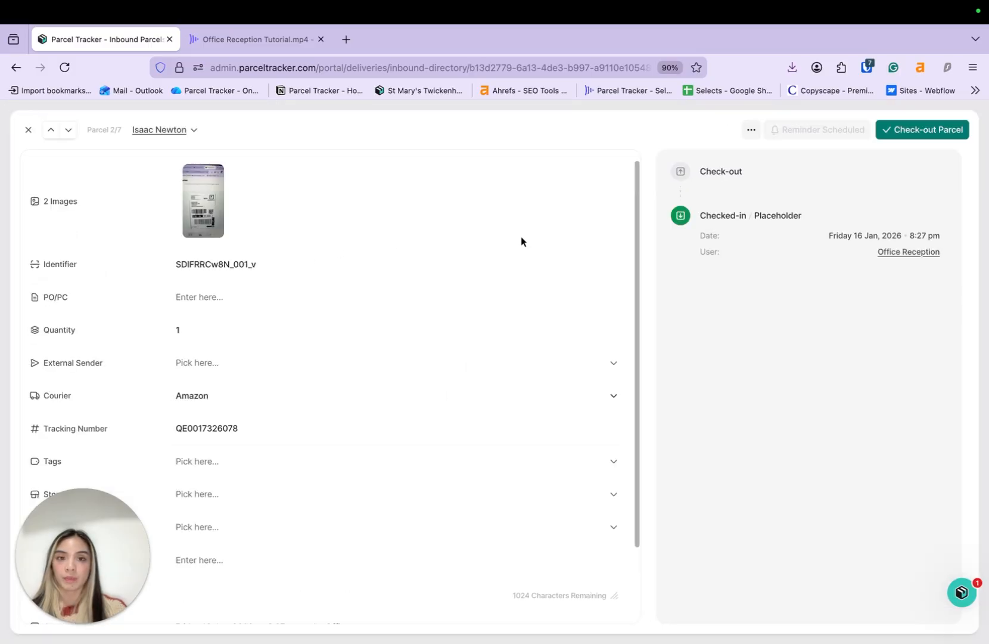
{"action": "left_click", "coordinate": [926, 136]}
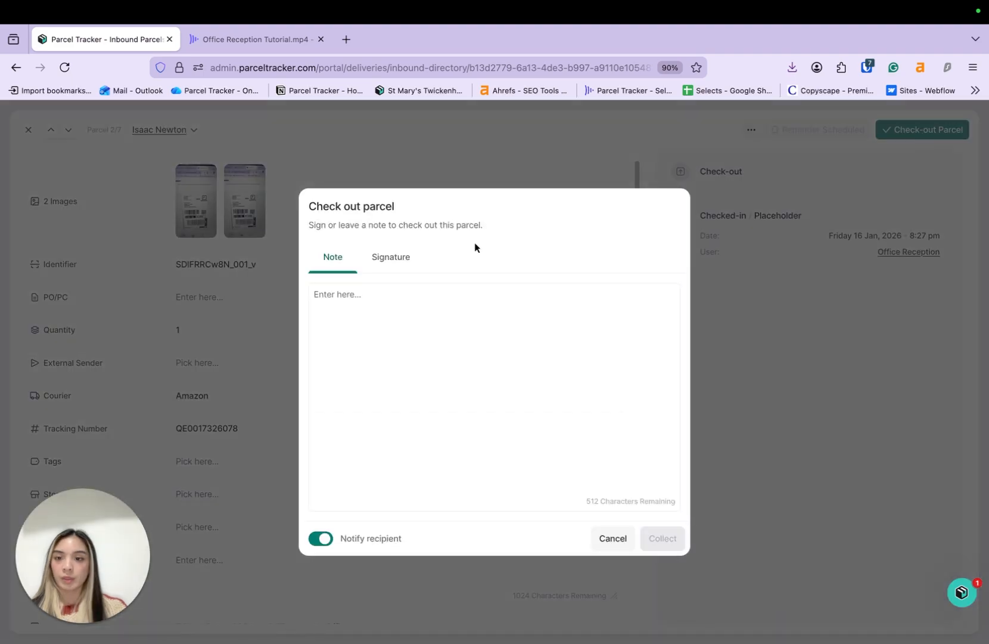
{"action": "left_click", "coordinate": [410, 262]}
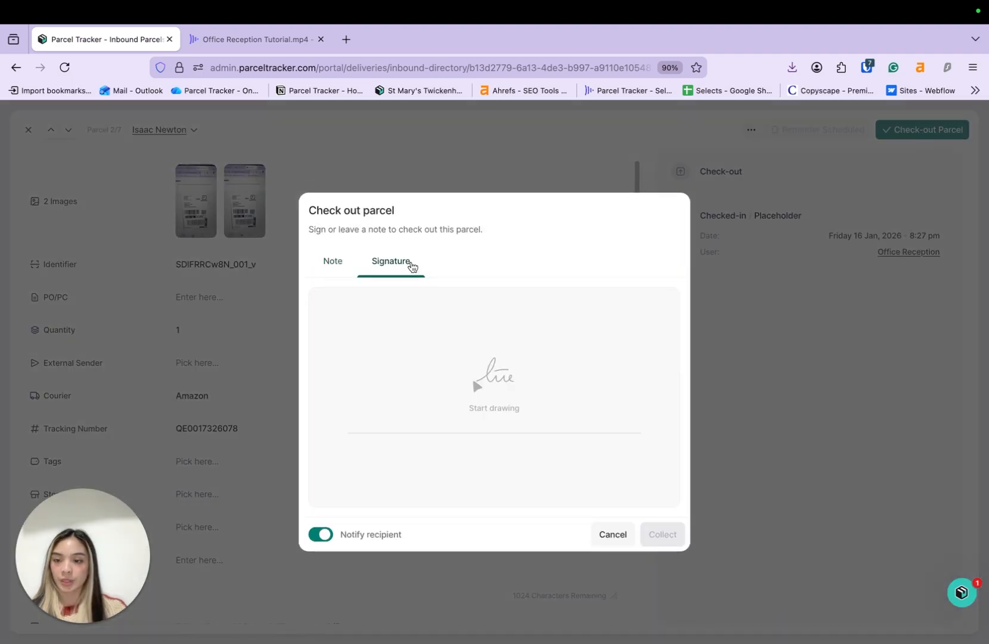
{"action": "mouse_move", "coordinate": [487, 359]}
{"action": "left_mouse_down"}
{"action": "mouse_move", "coordinate": [420, 396]}
{"action": "mouse_move", "coordinate": [532, 391]}
{"action": "mouse_move", "coordinate": [624, 407]}
{"action": "left_mouse_up"}
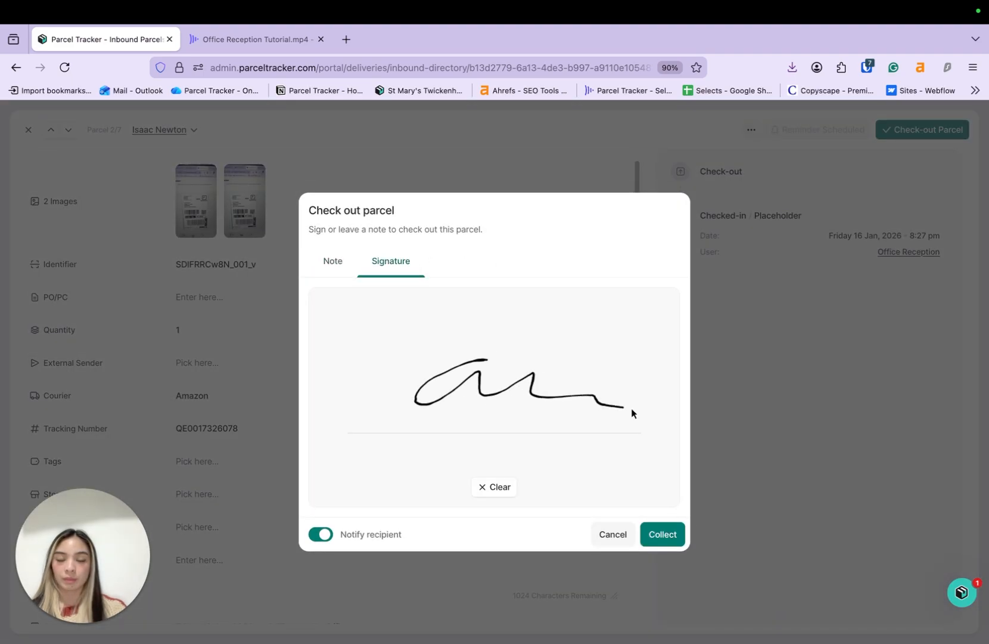
{"action": "left_click", "coordinate": [672, 540]}
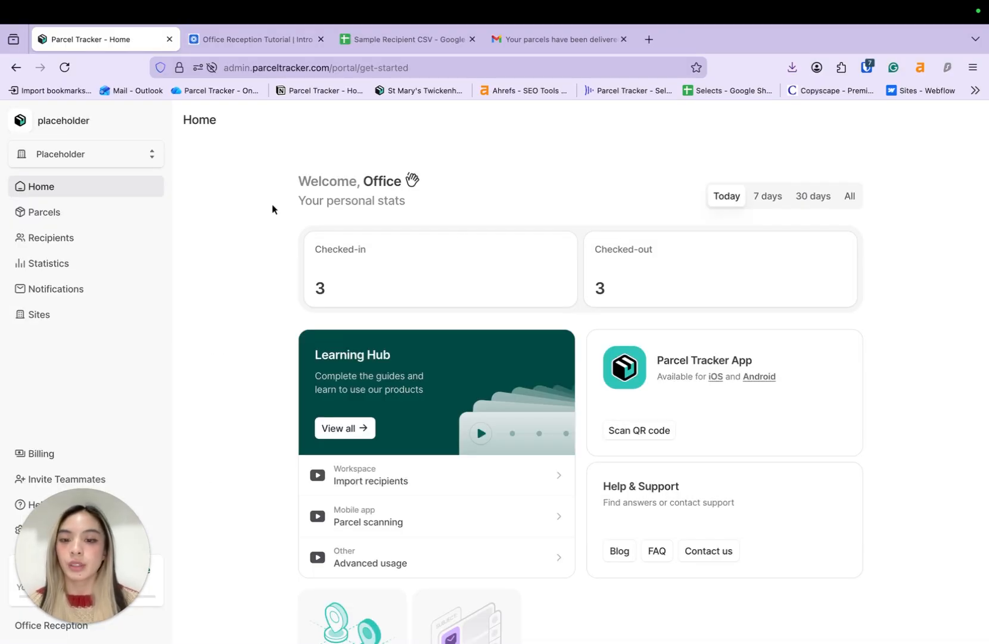
Open the Inbound Statistics and review the check-in and check-out peaks, top recipients and couriers, parcel totals and turnaround time
{"action": "left_click", "coordinate": [135, 266]}
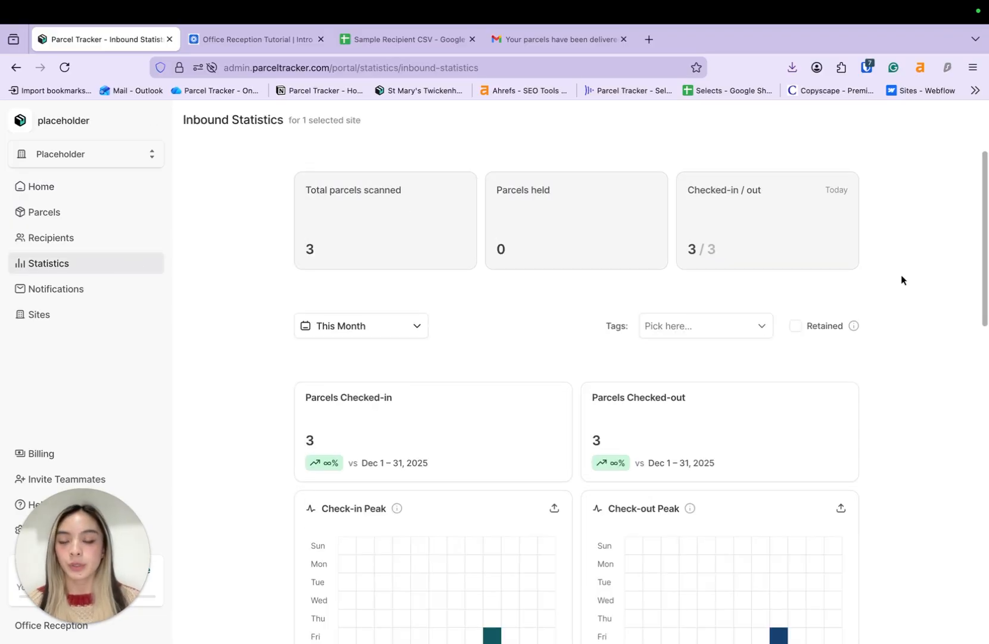
{"action": "scroll", "coordinate": [902, 280], "scroll_direction": "down", "scroll_amount": 6}
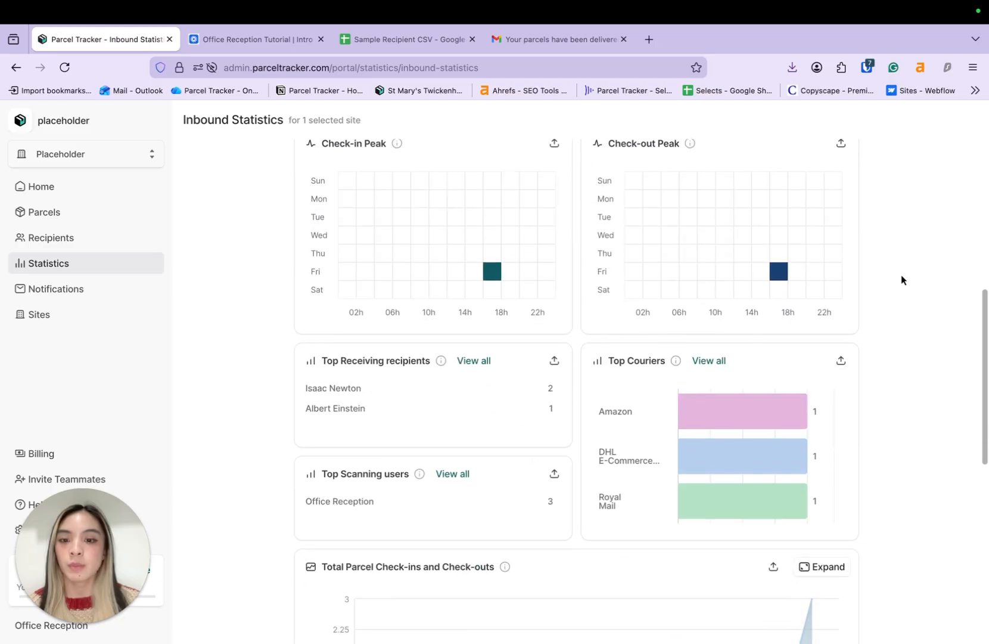
{"action": "scroll", "coordinate": [901, 280], "scroll_direction": "down", "scroll_amount": 2}
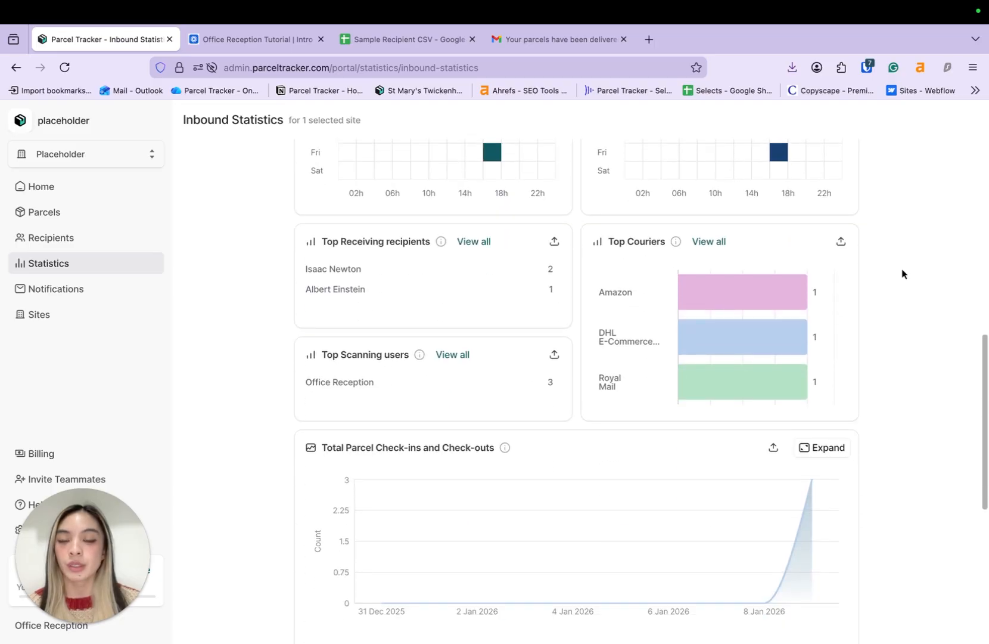
{"action": "scroll", "coordinate": [901, 274], "scroll_direction": "down", "scroll_amount": 4}
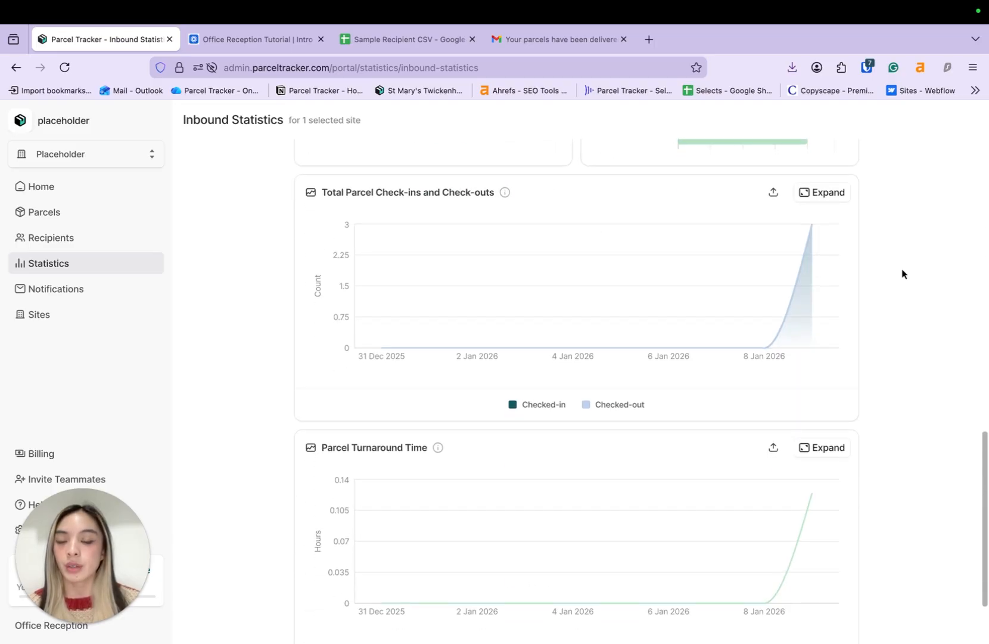
{"action": "scroll", "coordinate": [902, 273], "scroll_direction": "down", "scroll_amount": 1}
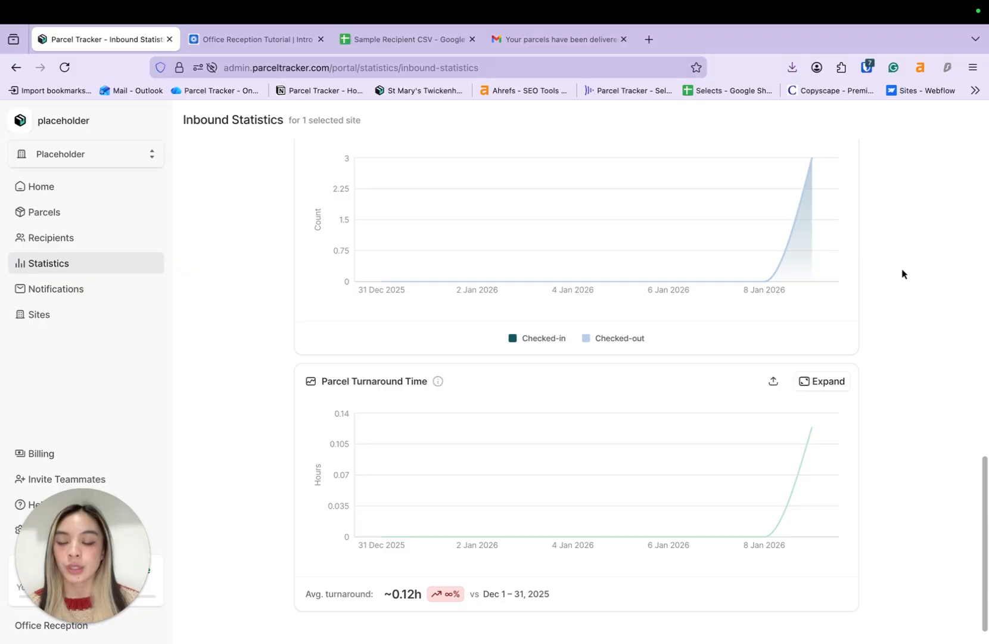